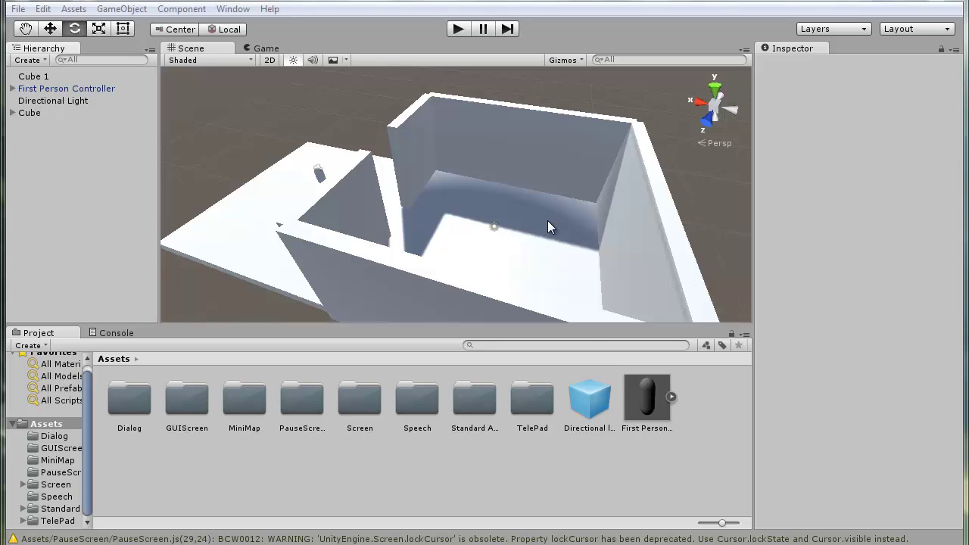
# - Check which tag is assigned to the First Person Controller, leaving the assignment as it is
pyautogui.keyDown('alt'); pyautogui.moveTo(462, 228); pyautogui.dragTo(253, 141); pyautogui.keyUp('alt')
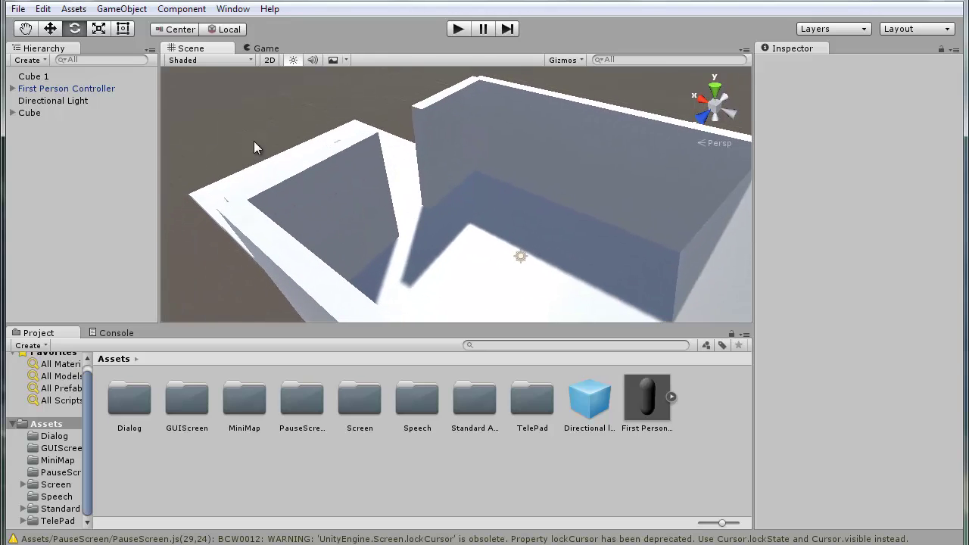
pyautogui.click(98, 88)
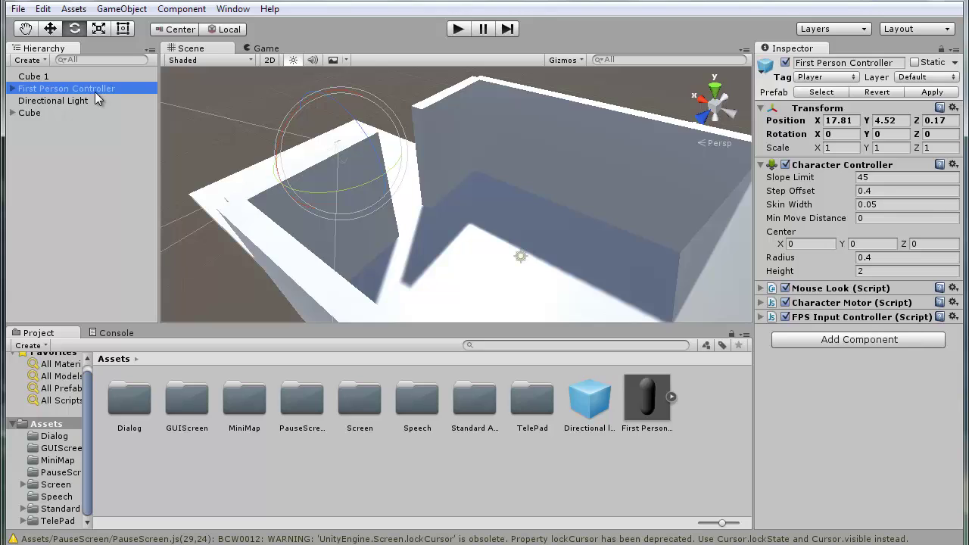
pyautogui.click(830, 77)
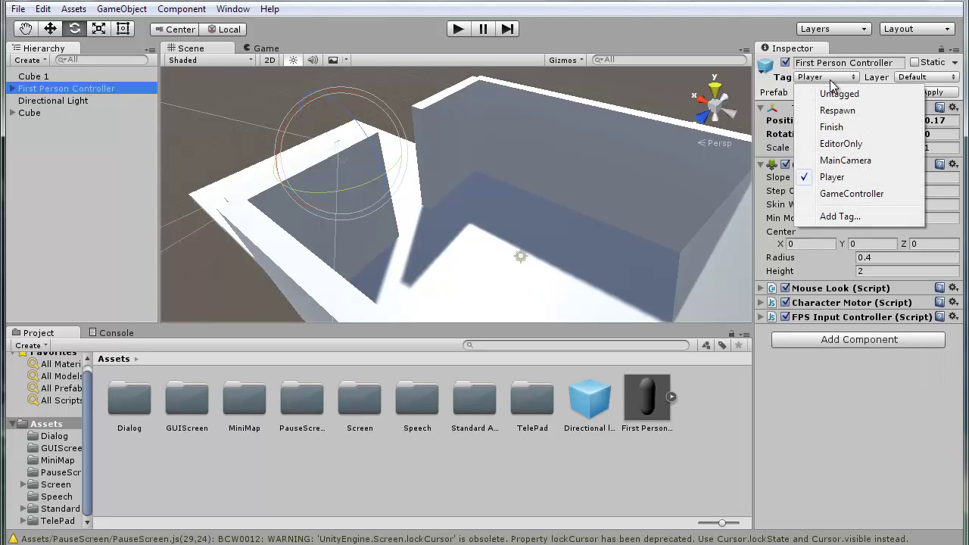
pyautogui.click(733, 430)
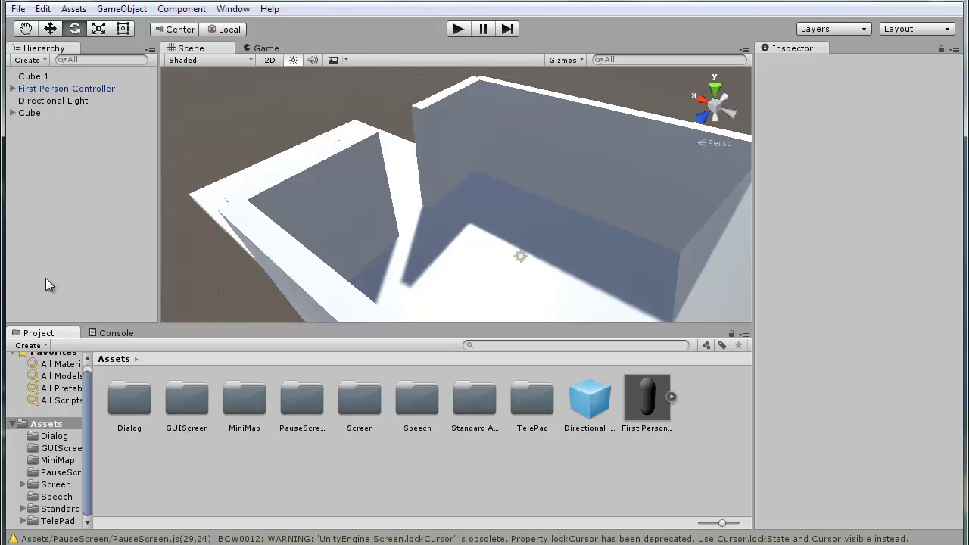
# - Add a second Box Collider component to the room's floor Cube
pyautogui.moveTo(529, 280); pyautogui.dragTo(580, 303, button='right')
pyautogui.click(468, 246)
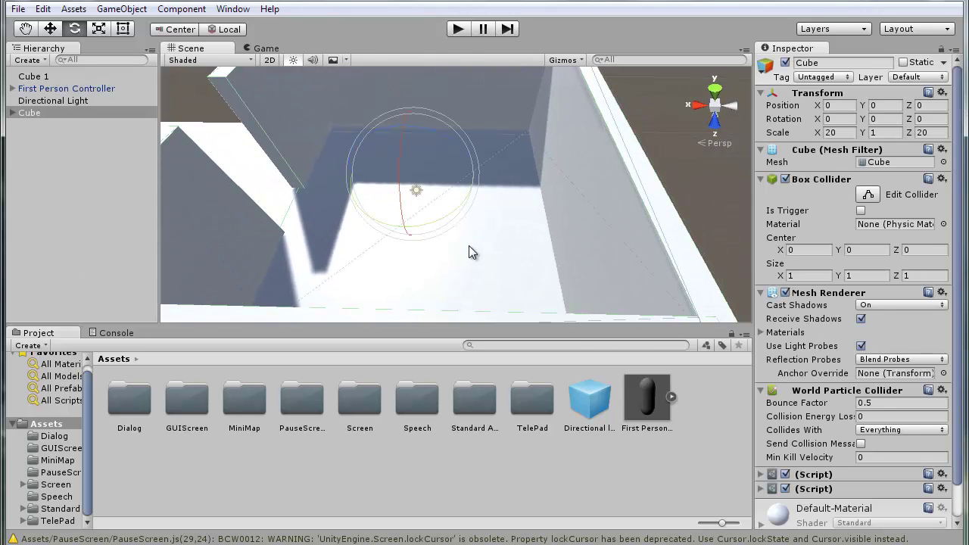
pyautogui.scroll(-2, 844, 363)
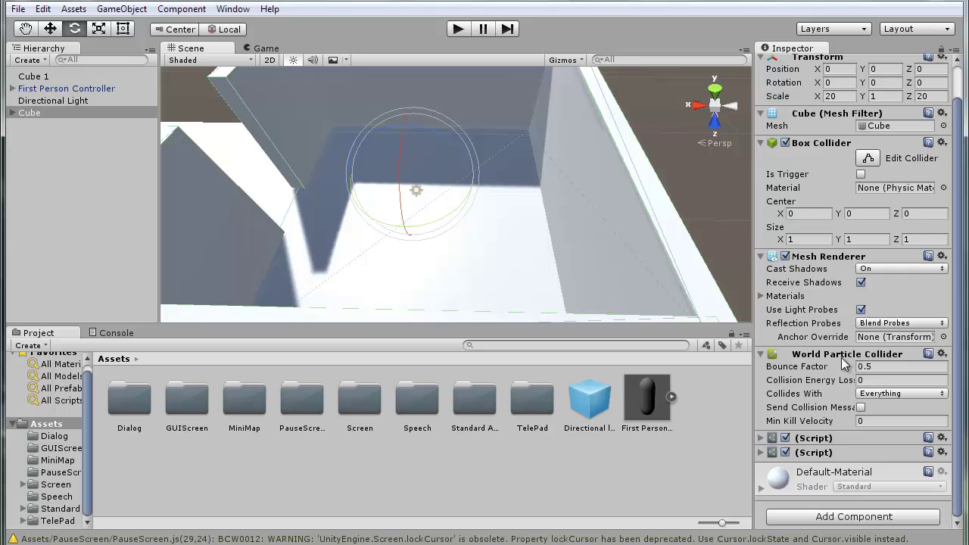
pyautogui.click(849, 515)
pyautogui.click(833, 315)
pyautogui.scroll(-5, 848, 378)
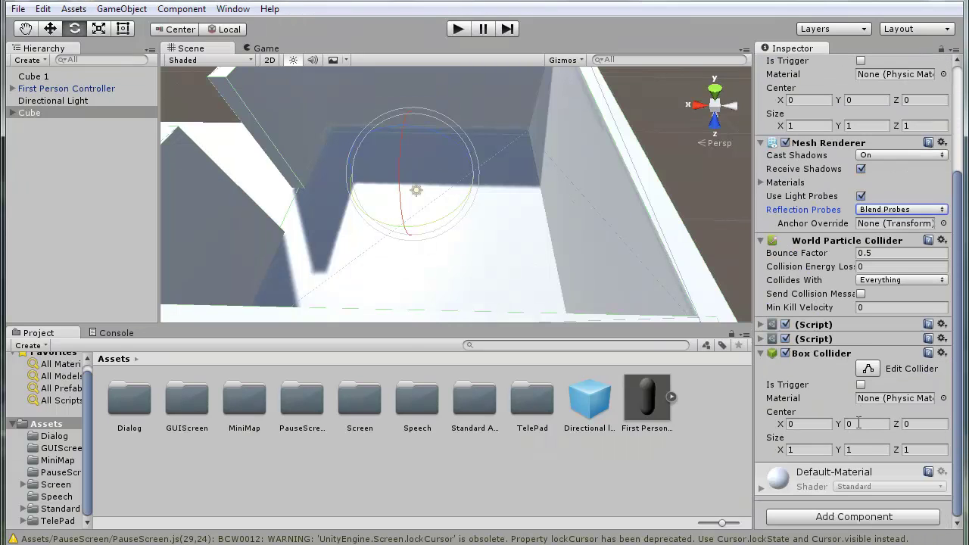
# - Set the added Box Collider's Size Y to 10 and its Center Y to 5 on the floor Cube
pyautogui.click(867, 449)
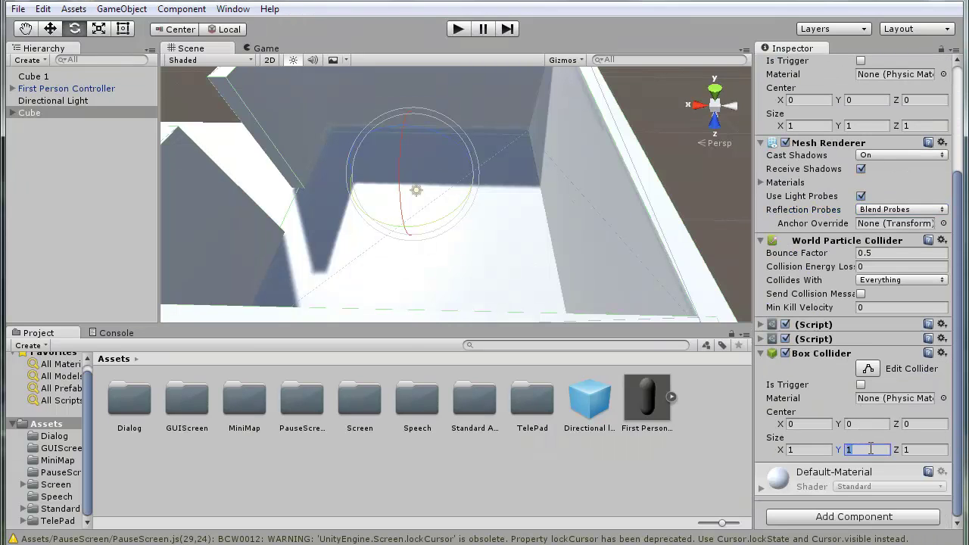
pyautogui.write('10')
pyautogui.keyDown('alt'); pyautogui.moveTo(389, 220); pyautogui.dragTo(283, 134); pyautogui.keyUp('alt')
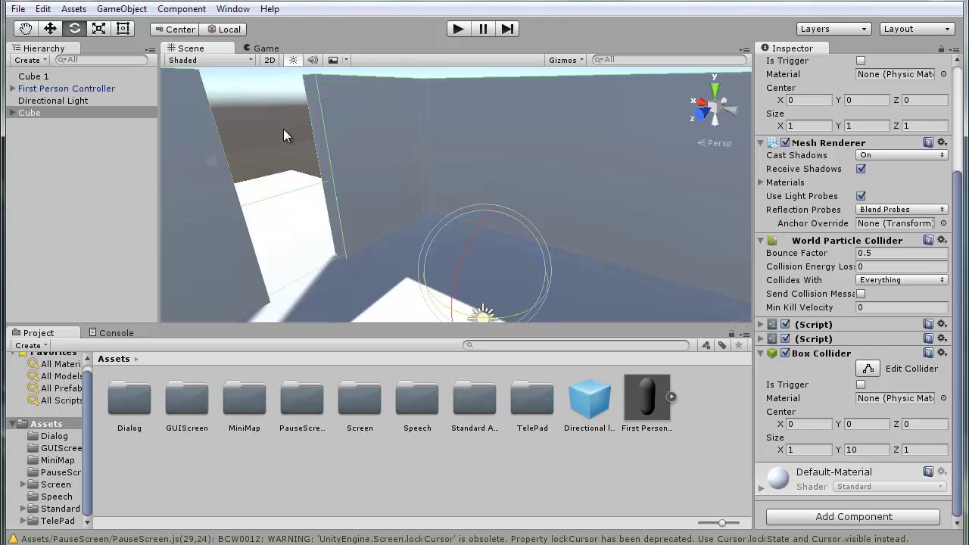
pyautogui.click(878, 424)
pyautogui.write('10')
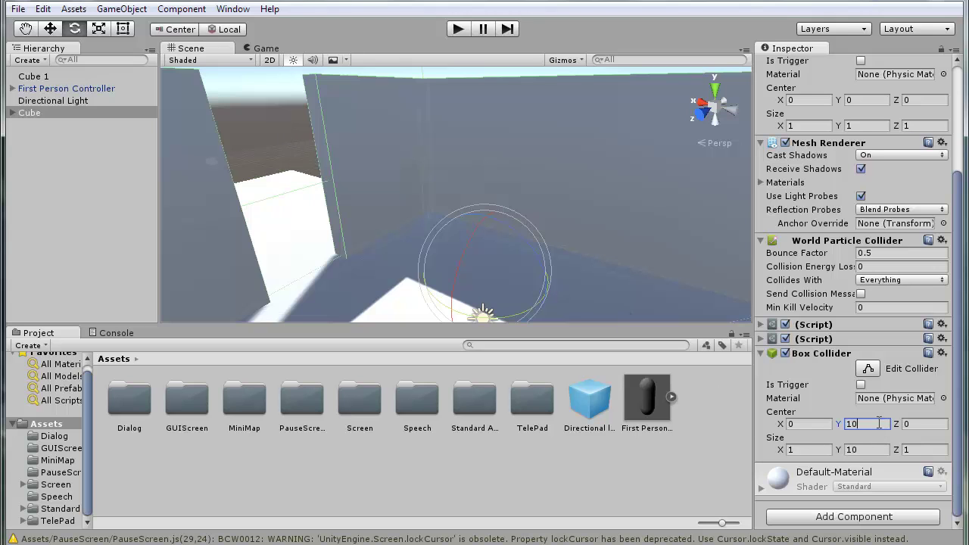
pyautogui.scroll(-4, 289, 129)
pyautogui.keyDown('alt'); pyautogui.moveTo(290, 130); pyautogui.dragTo(677, 234); pyautogui.keyUp('alt')
pyautogui.click(859, 422)
pyautogui.write('5')
# - Create a new 3D cube in the scene and set its Z scale to 2
pyautogui.keyDown('alt'); pyautogui.moveTo(618, 205); pyautogui.dragTo(337, 286); pyautogui.keyUp('alt')
pyautogui.click(53, 161)
pyautogui.rightClick(52, 161)
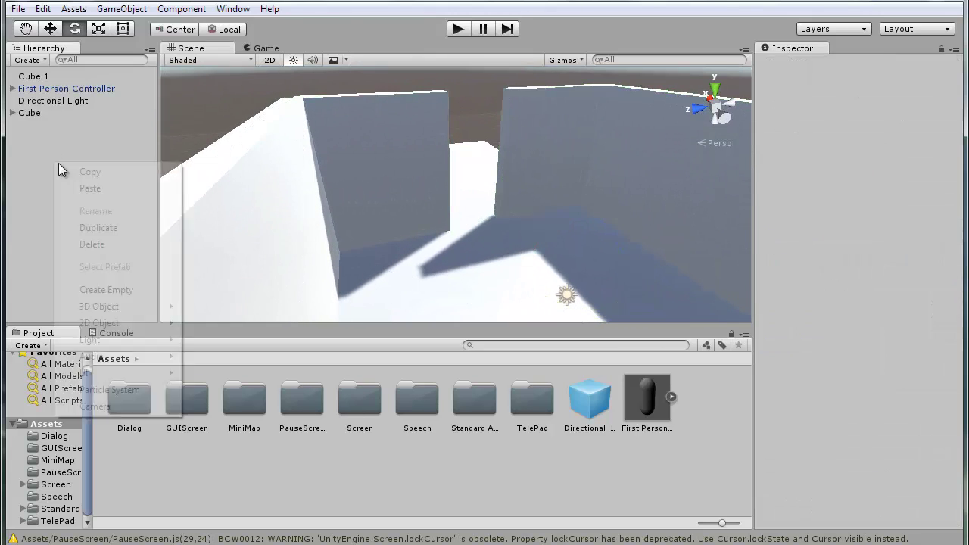
pyautogui.moveTo(147, 312)
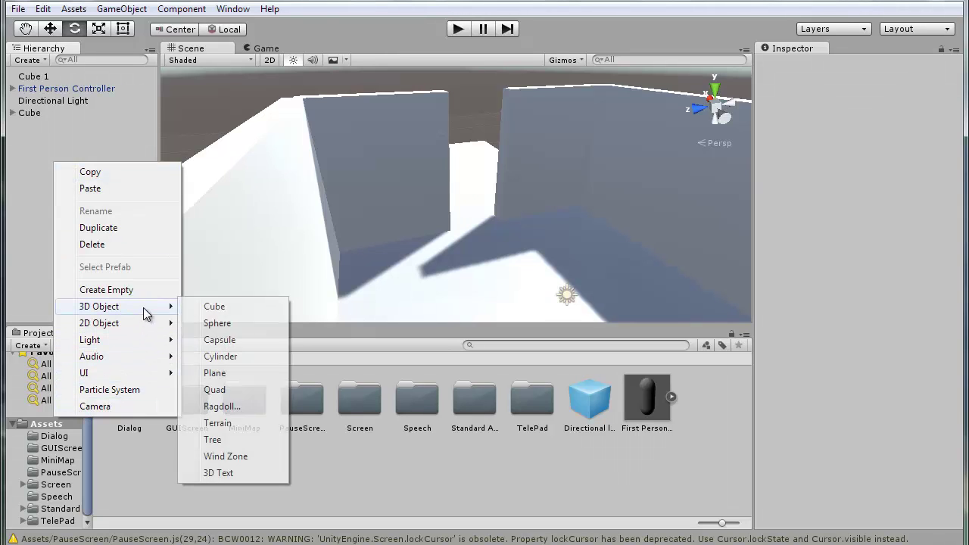
pyautogui.click(214, 306)
pyautogui.click(950, 131)
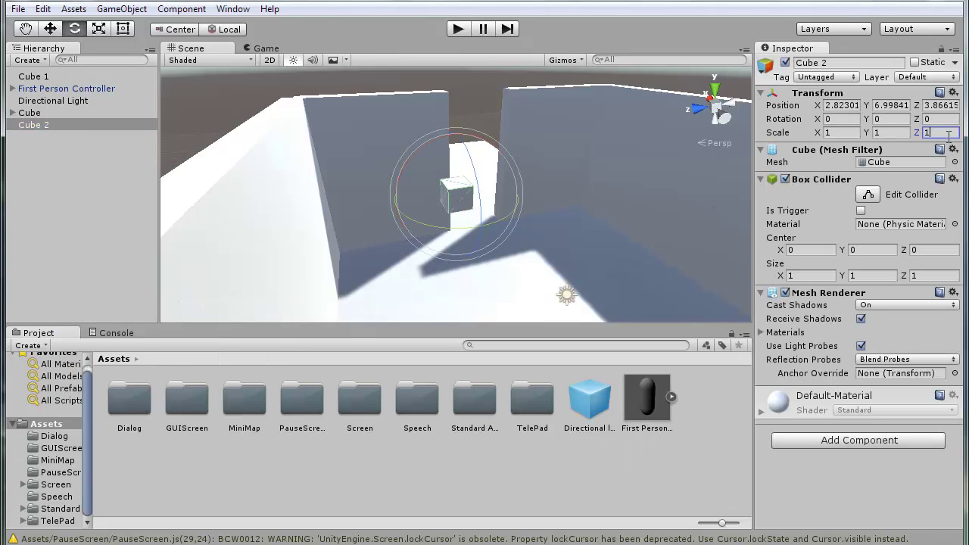
pyautogui.write('2')
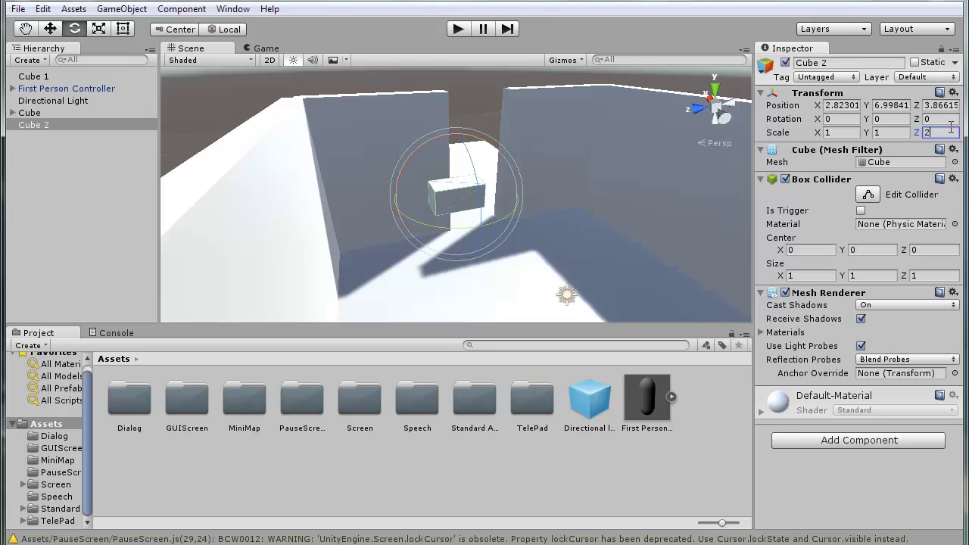
# - Place the new cube at position X 8, Y 7, Z 8 and set its Y rotation to 225
pyautogui.click(848, 107)
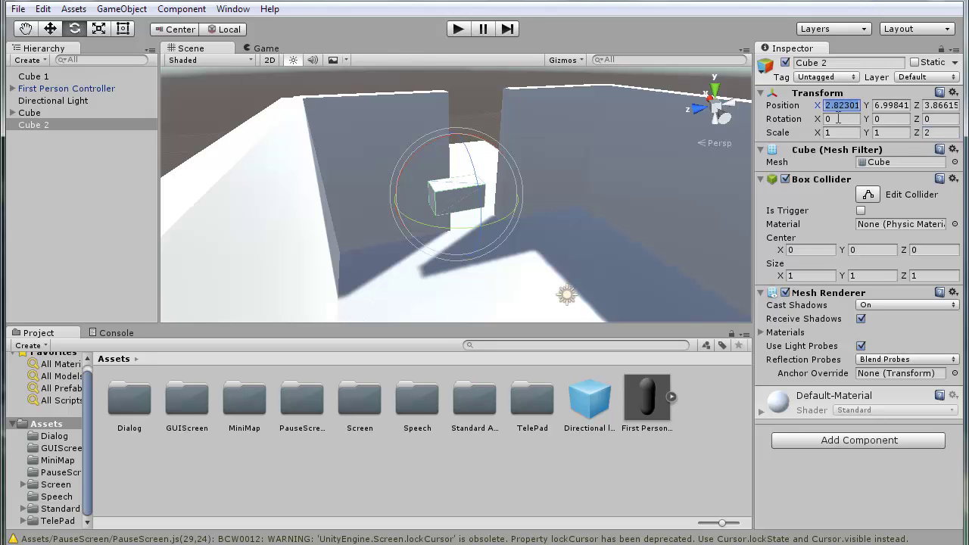
pyautogui.write('8')
pyautogui.click(940, 106)
pyautogui.write('8')
pyautogui.click(897, 106)
pyautogui.write('7')
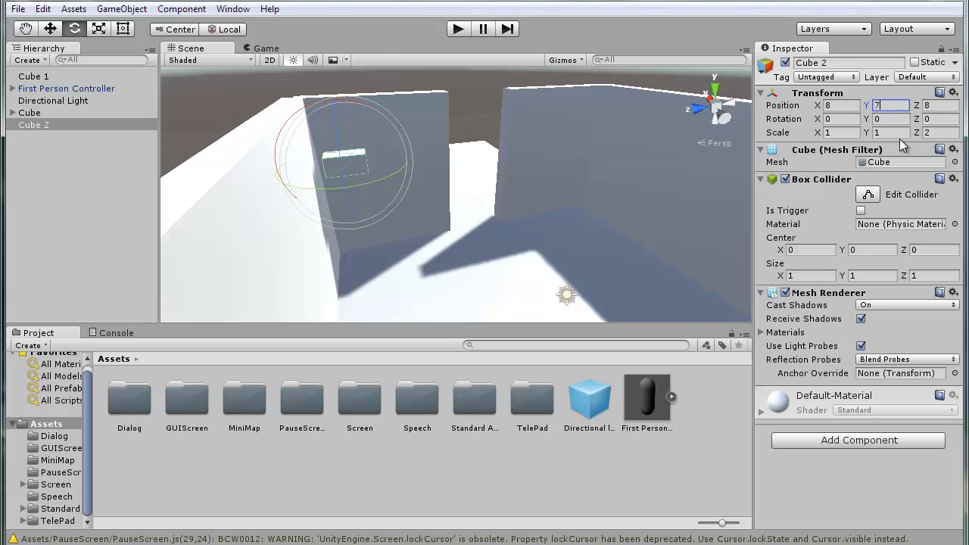
pyautogui.click(897, 118)
pyautogui.write('225')
# - Add a Camera as a child of the new cube, rename the cube cameraBox, and select the Camera
pyautogui.rightClick(70, 125)
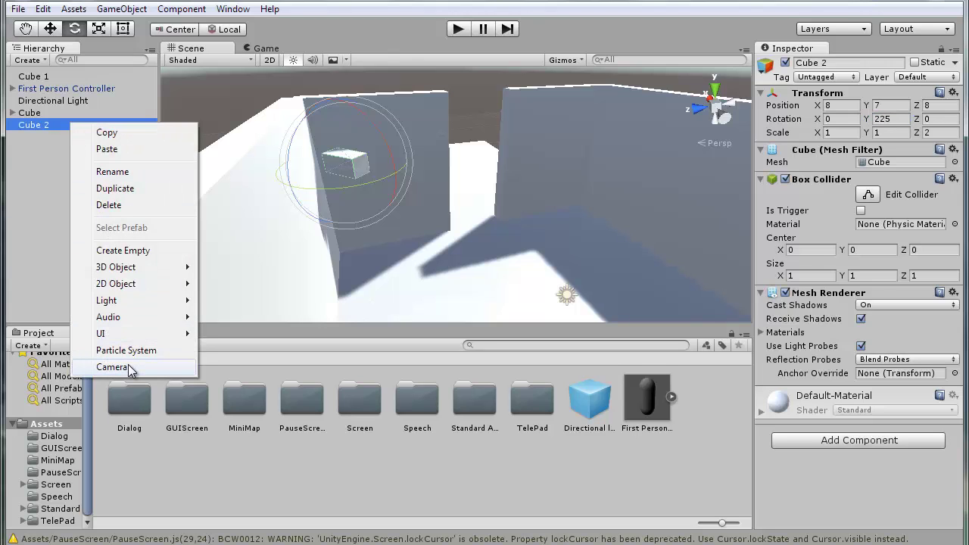
pyautogui.click(130, 369)
pyautogui.click(49, 122)
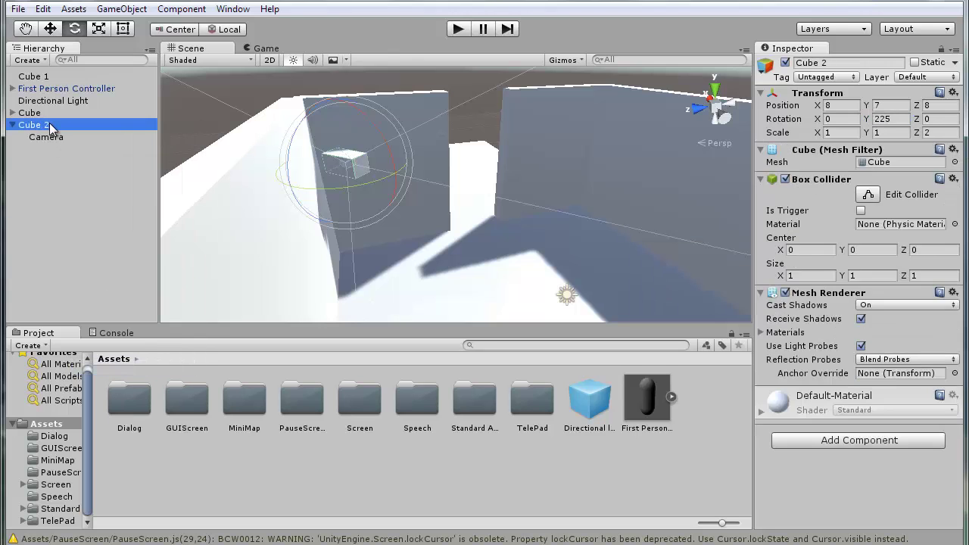
pyautogui.click(50, 123)
pyautogui.write('cameraBox')
pyautogui.press('Return')
pyautogui.click(47, 137)
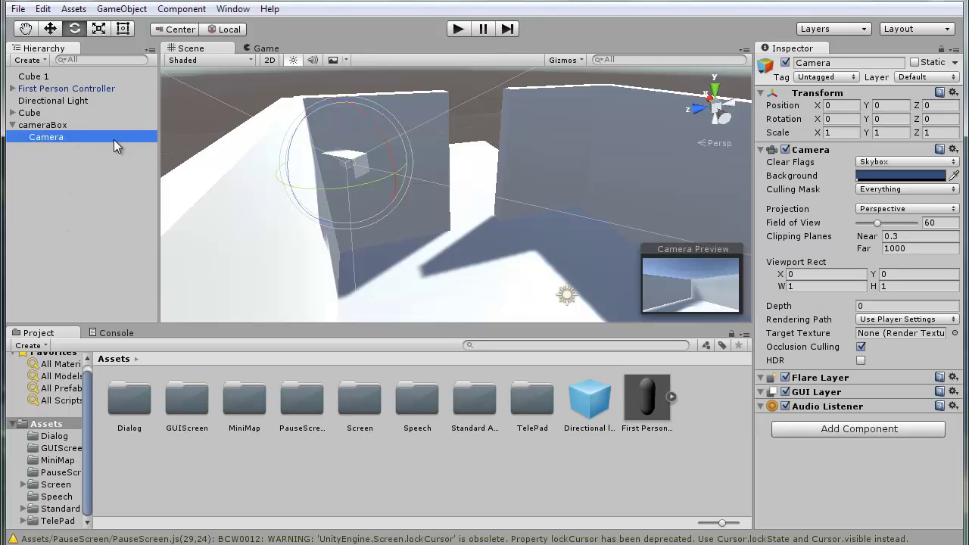
# - Create a 3D Plane as a separate top-level object in the scene
pyautogui.keyDown('alt'); pyautogui.moveTo(335, 169); pyautogui.dragTo(416, 257); pyautogui.keyUp('alt')
pyautogui.rightClick(67, 183)
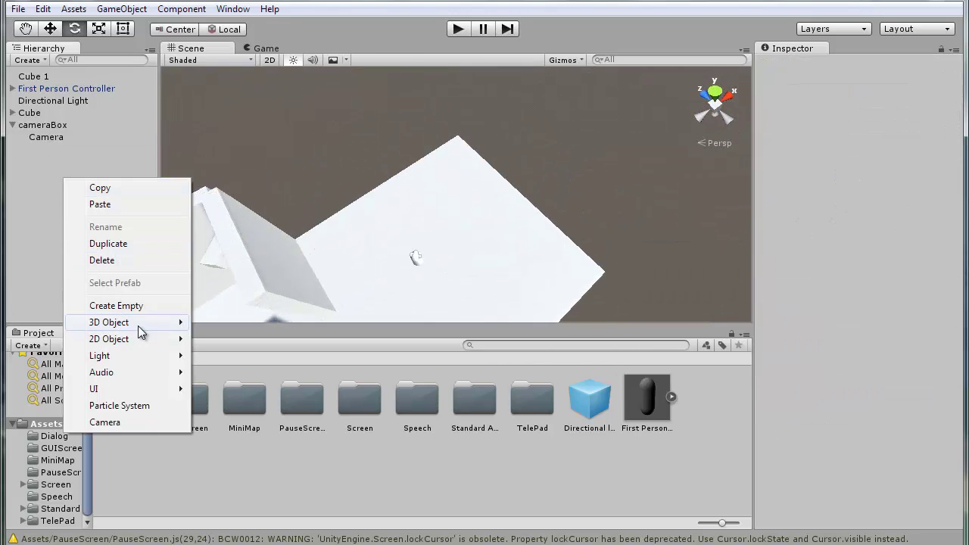
pyautogui.moveTo(138, 326)
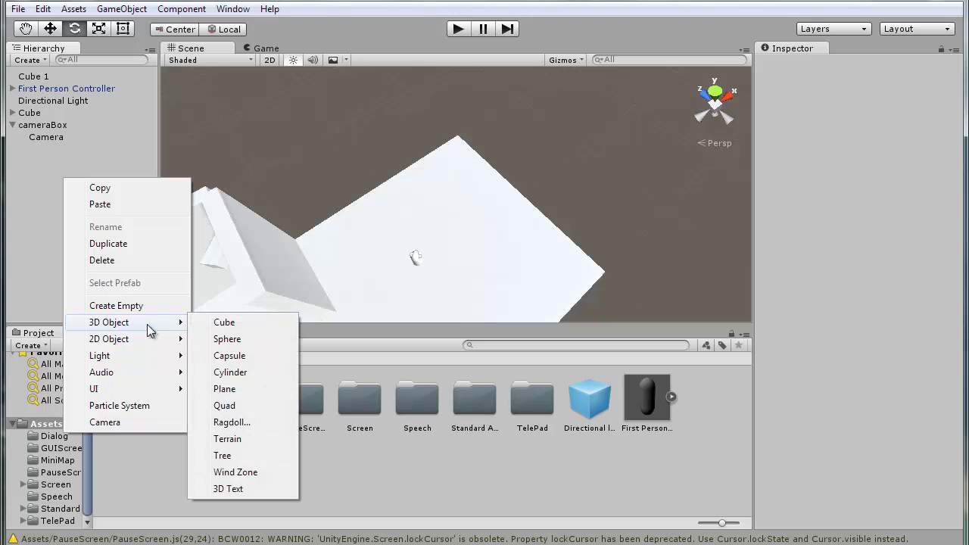
pyautogui.click(259, 390)
pyautogui.moveTo(390, 318)
pyautogui.keyDown('alt'); pyautogui.mouseDown()
pyautogui.moveTo(436, 240)
pyautogui.moveTo(633, 225)
pyautogui.moveTo(720, 202)
pyautogui.moveTo(856, 53)
pyautogui.moveTo(795, 74)
pyautogui.moveTo(765, 60)
pyautogui.moveTo(936, 508)
pyautogui.moveTo(484, 303)
pyautogui.moveTo(43, 194)
pyautogui.moveTo(320, 486)
pyautogui.moveTo(474, 288)
pyautogui.moveTo(485, 424)
pyautogui.moveTo(470, 325)
pyautogui.moveTo(394, 333)
pyautogui.mouseUp(); pyautogui.keyUp('alt')
pyautogui.press('w')
pyautogui.moveTo(413, 181); pyautogui.dragTo(447, 94, button='right')
pyautogui.keyDown('alt'); pyautogui.moveTo(446, 522); pyautogui.dragTo(575, 439); pyautogui.keyUp('alt')
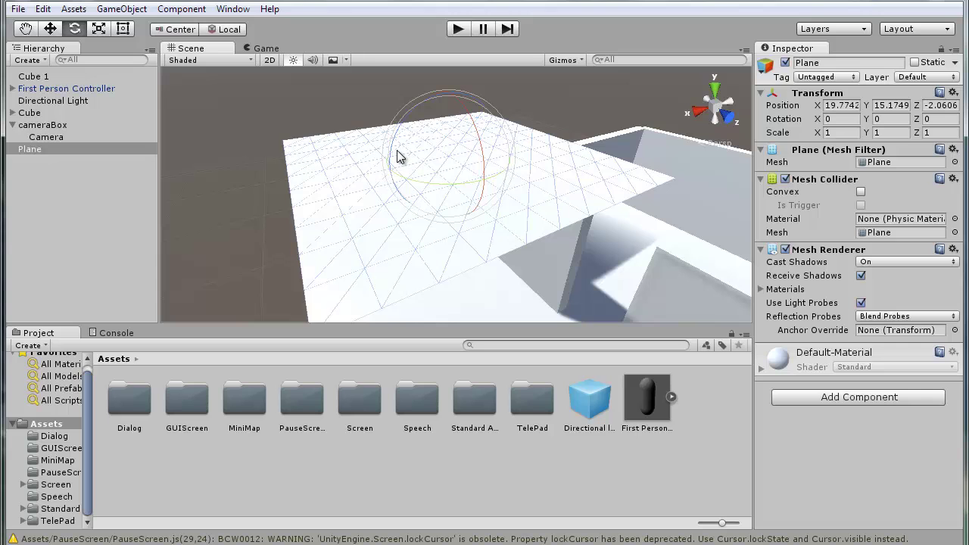
# - Stand the plane upright by setting its Z rotation to 90
pyautogui.moveTo(391, 158); pyautogui.dragTo(203, 97)
pyautogui.keyDown('alt'); pyautogui.moveTo(507, 231); pyautogui.dragTo(77, 180); pyautogui.keyUp('alt')
pyautogui.scroll(-5, 389, 240)
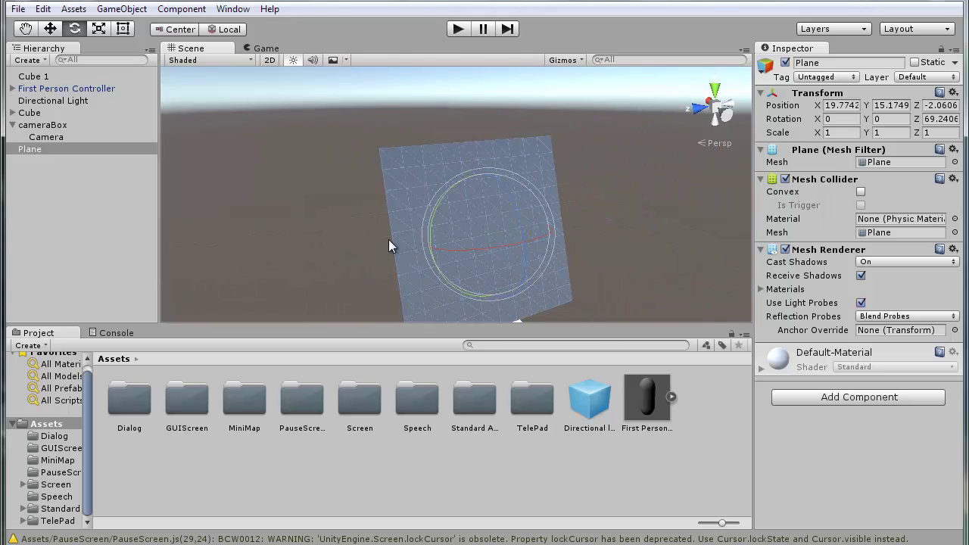
pyautogui.click(949, 119)
pyautogui.write('90')
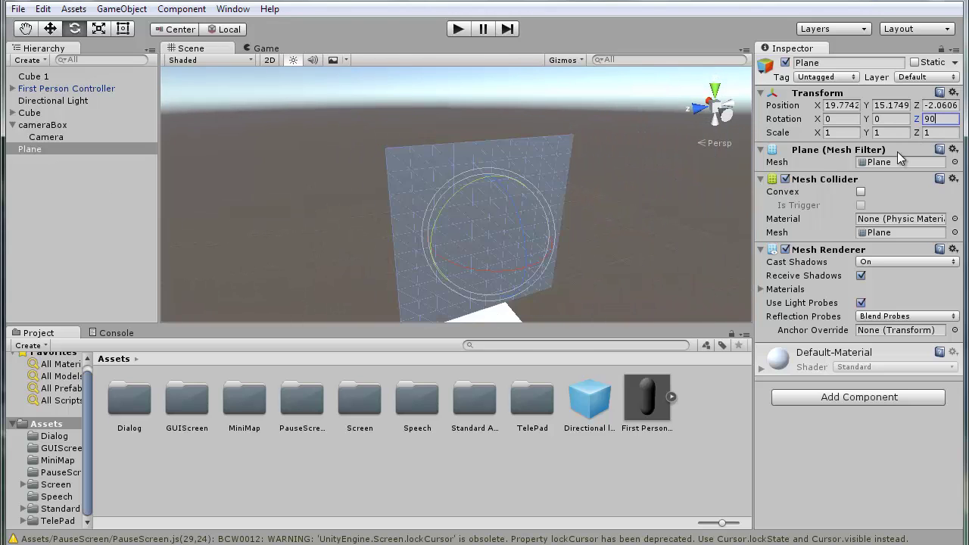
# - Set the plane's position to 0 on X, Y and Z
pyautogui.keyDown('alt'); pyautogui.moveTo(575, 242); pyautogui.dragTo(530, 261); pyautogui.keyUp('alt')
pyautogui.click(890, 105)
pyautogui.write('0')
pyautogui.click(956, 105)
pyautogui.write('0')
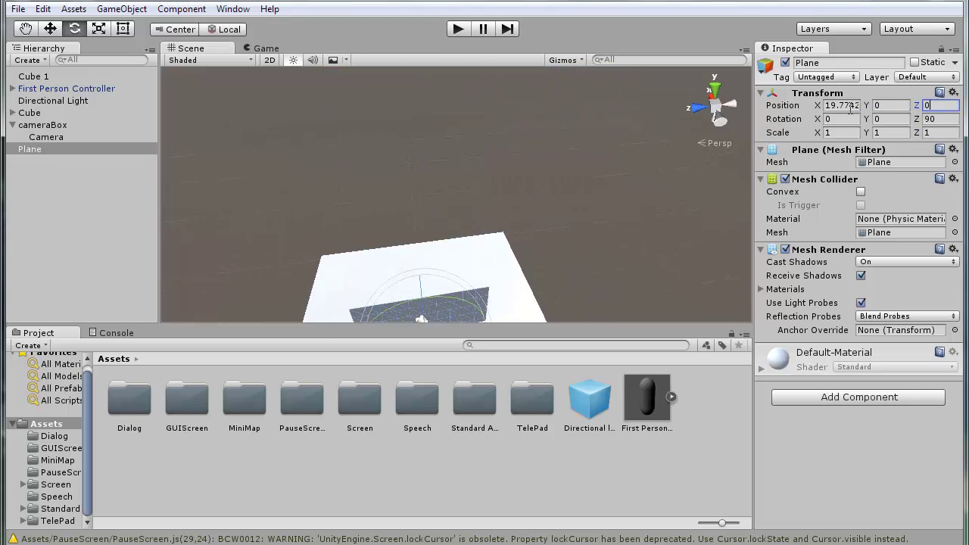
pyautogui.click(851, 107)
pyautogui.write('0')
# - Move the plane out of the room past the outer platform and set its X position to 30
pyautogui.keyDown('alt'); pyautogui.moveTo(445, 189); pyautogui.dragTo(303, 218); pyautogui.keyUp('alt')
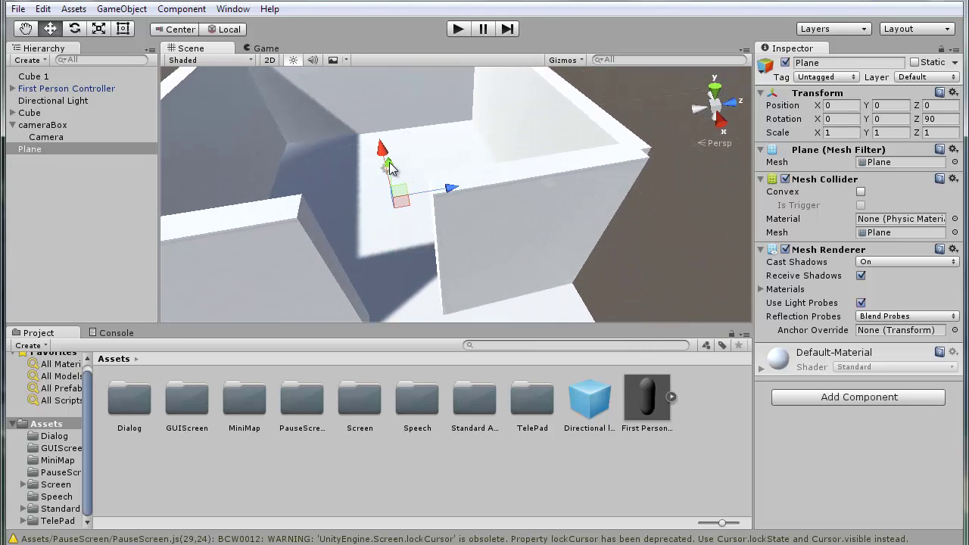
pyautogui.moveTo(389, 168); pyautogui.dragTo(404, 292)
pyautogui.moveTo(411, 331); pyautogui.dragTo(413, 333)
pyautogui.keyDown('alt'); pyautogui.moveTo(424, 302); pyautogui.dragTo(380, 400); pyautogui.keyUp('alt')
pyautogui.moveTo(457, 199); pyautogui.dragTo(333, 125)
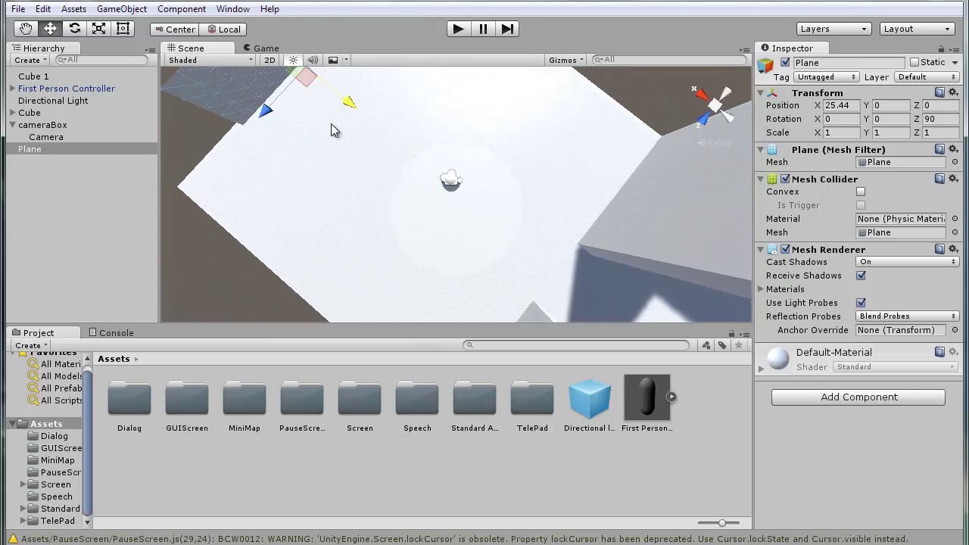
pyautogui.click(852, 105)
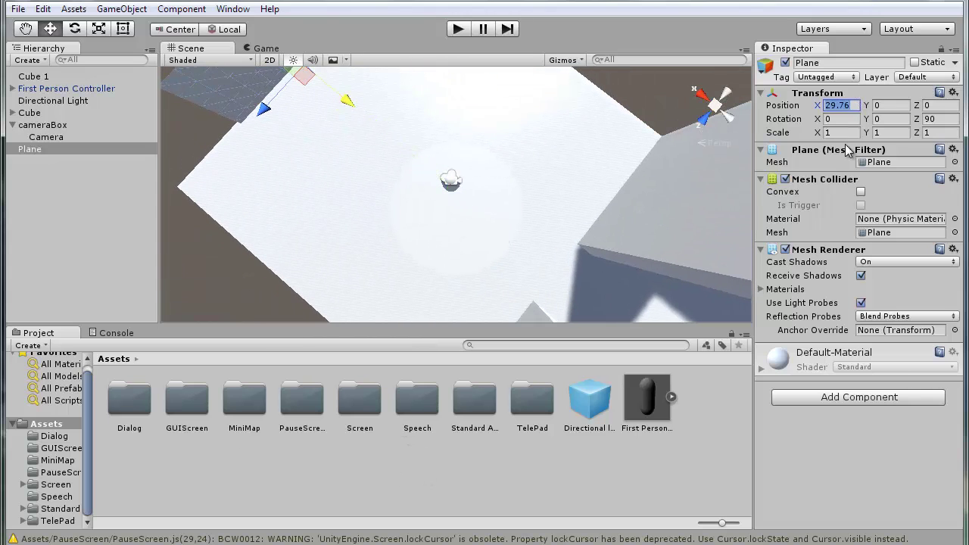
pyautogui.write('30')
pyautogui.press('Return')
# - Set the plane's scale to 9 on X and 16 on Z
pyautogui.keyDown('alt'); pyautogui.moveTo(530, 163); pyautogui.dragTo(437, 198); pyautogui.keyUp('alt')
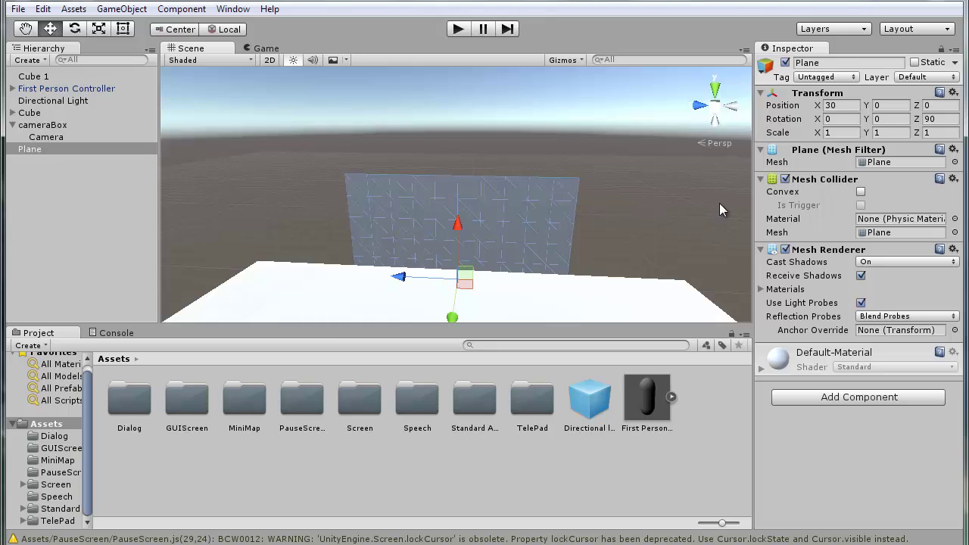
pyautogui.click(852, 133)
pyautogui.write('6')
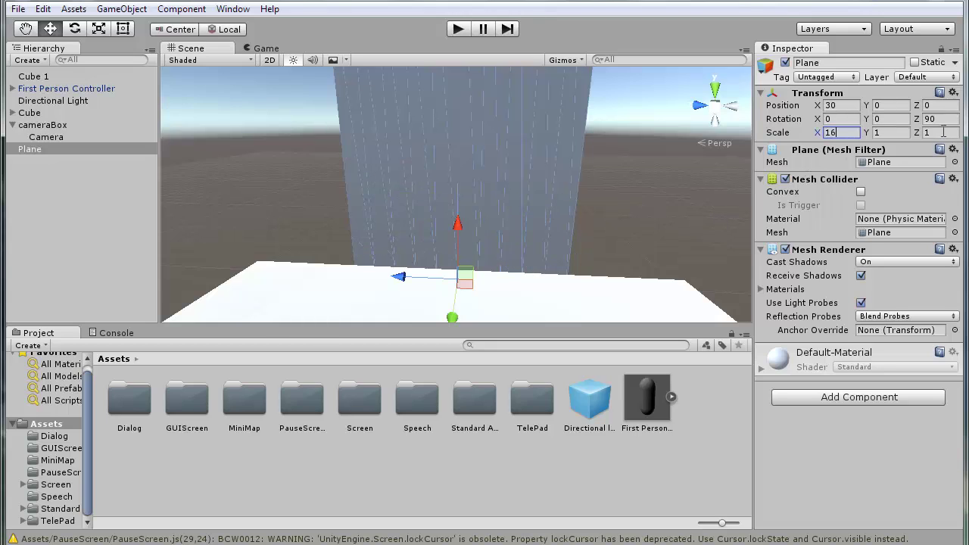
pyautogui.click(943, 133)
pyautogui.write('9')
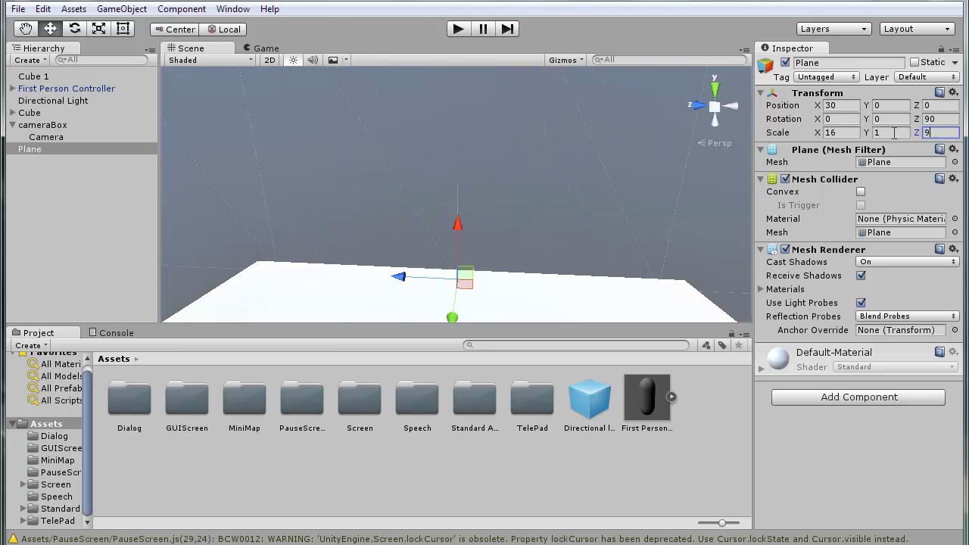
pyautogui.write('16')
pyautogui.click(847, 134)
pyautogui.write('9')
pyautogui.scroll(-15, 549, 219)
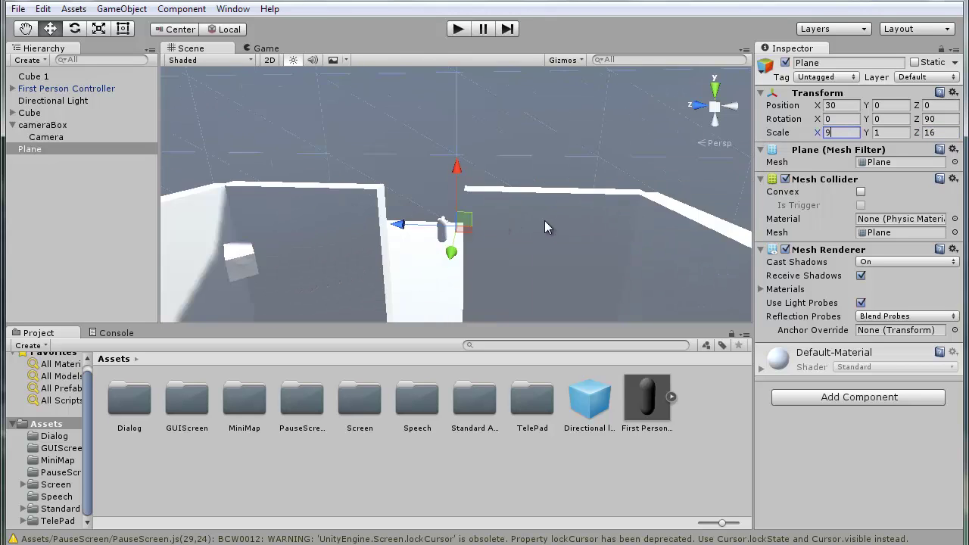
pyautogui.scroll(-3, 545, 222)
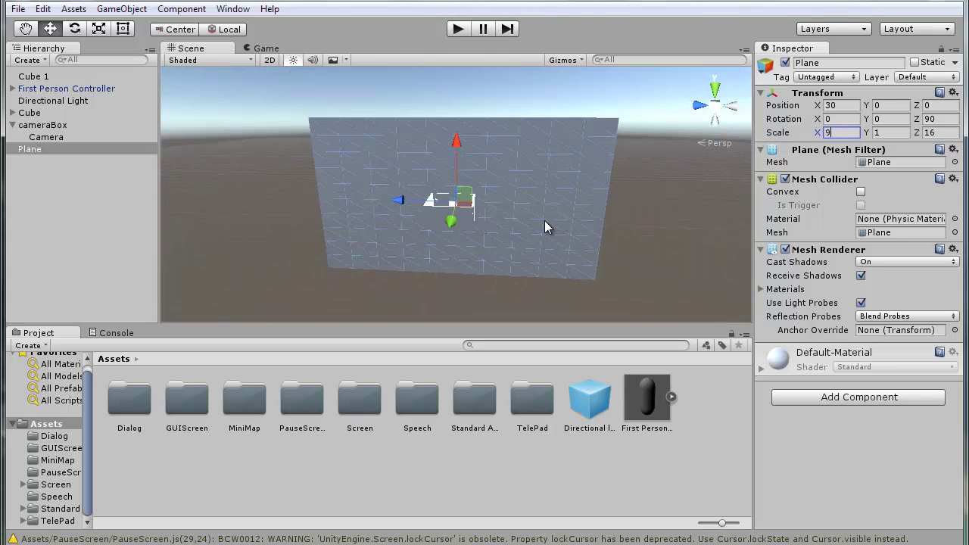
pyautogui.scroll(13, 544, 220)
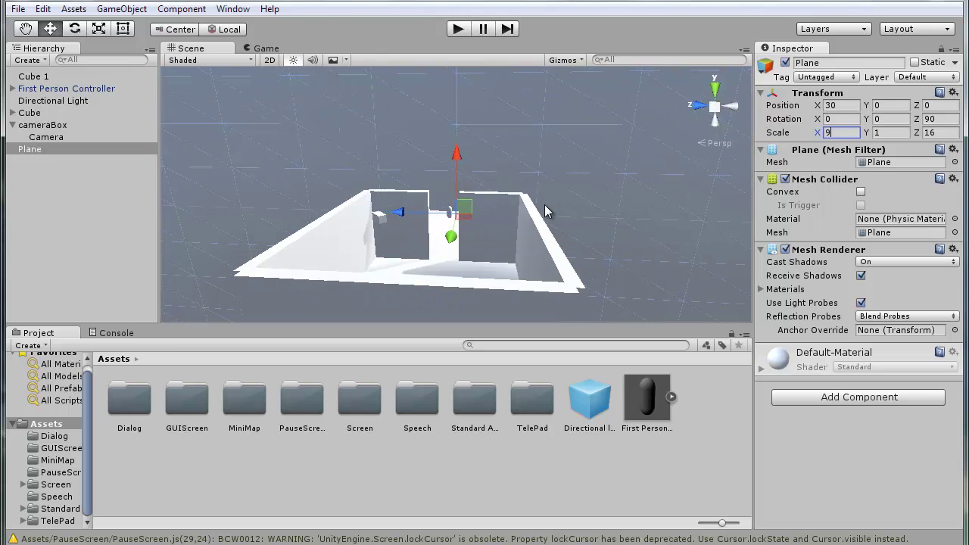
pyautogui.write('0')
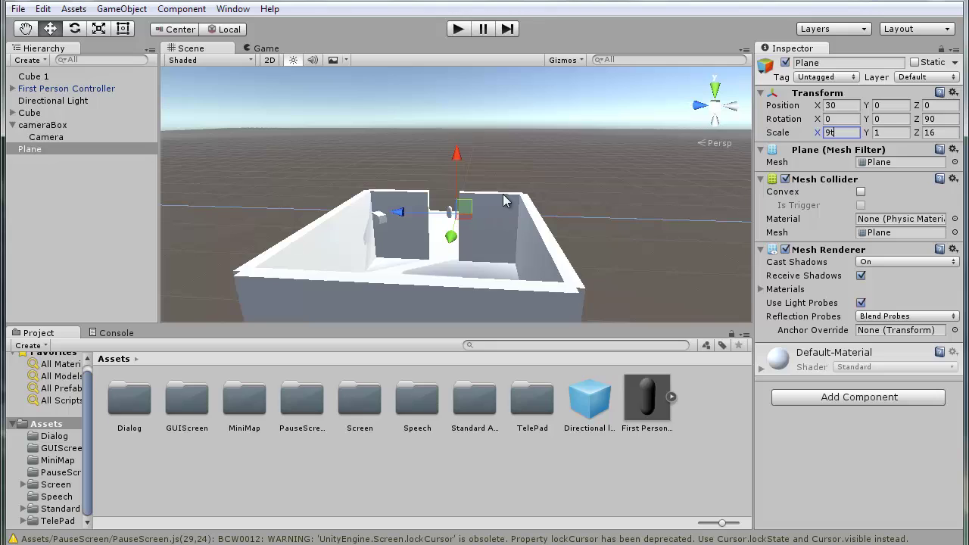
pyautogui.press('BackSpace')
pyautogui.press('Return')
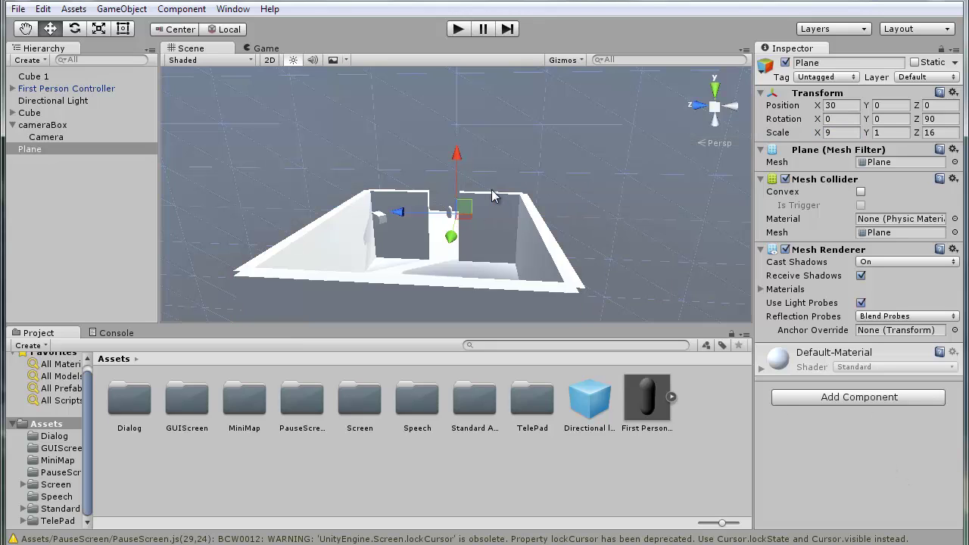
# - Scale the plane down uniformly with the Scale tool to about 1.13 on X, 0.13 on Y and 2.01 on Z
pyautogui.press('r')
pyautogui.press('e')
pyautogui.press('r')
pyautogui.moveTo(455, 217); pyautogui.dragTo(417, 186)
pyautogui.moveTo(525, 252); pyautogui.dragTo(519, 225, button='right')
pyautogui.keyDown('alt'); pyautogui.moveTo(521, 227); pyautogui.dragTo(424, 227); pyautogui.keyUp('alt')
# - Raise the plane above the outer platform and set its Y position to 6
pyautogui.press('w')
pyautogui.moveTo(468, 205); pyautogui.dragTo(475, 143)
pyautogui.click(891, 105)
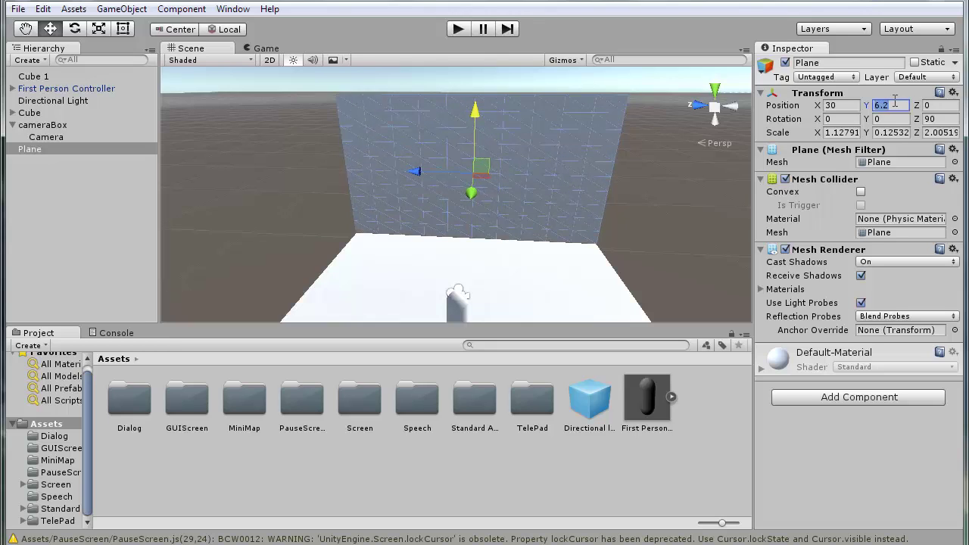
pyautogui.write('6')
pyautogui.click(215, 214)
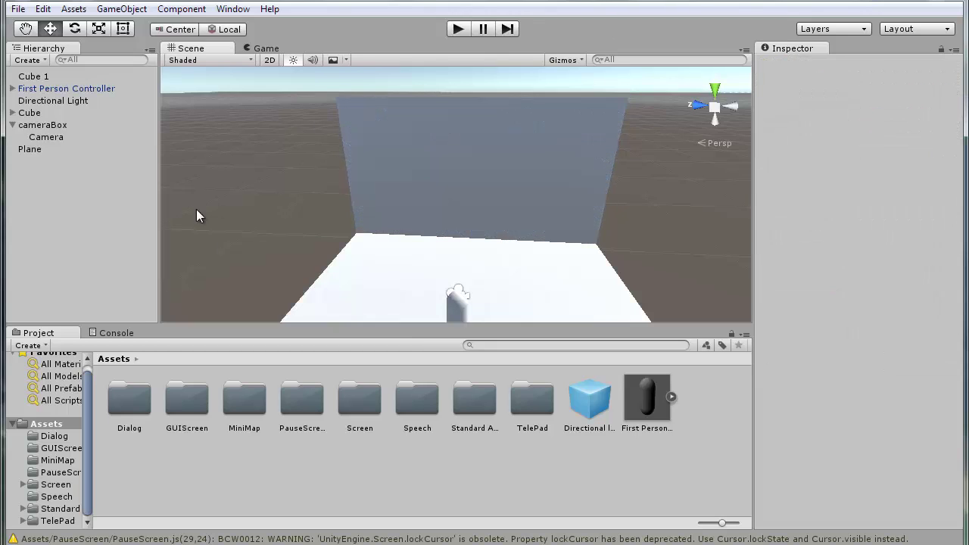
pyautogui.moveTo(566, 270)
pyautogui.mouseDown(button='right')
pyautogui.moveTo(146, 292)
pyautogui.moveTo(495, 260)
pyautogui.moveTo(543, 246)
pyautogui.moveTo(562, 255)
pyautogui.mouseUp(button='right')
pyautogui.click(473, 225)
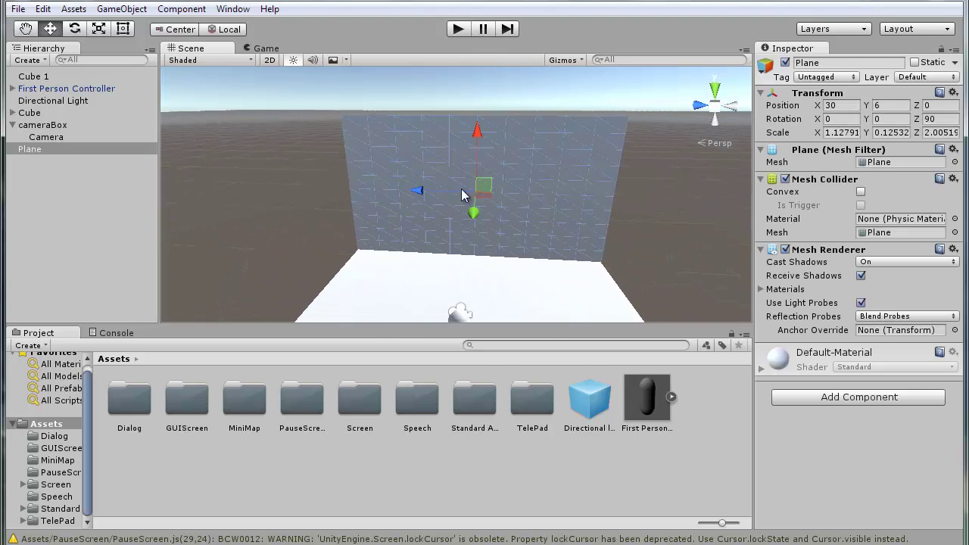
# - Create a render texture named "camera" in the Assets folder
pyautogui.rightClick(610, 486)
pyautogui.moveTo(687, 235)
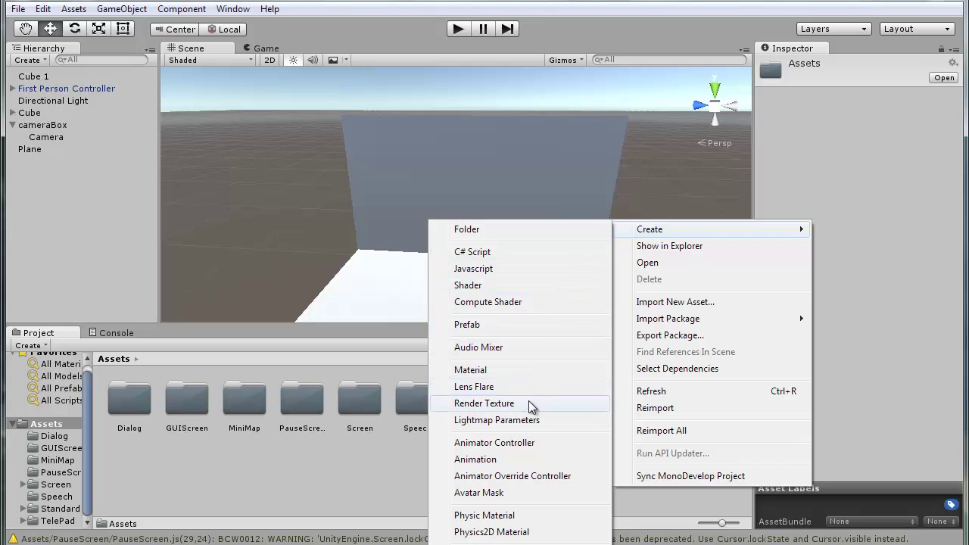
pyautogui.click(529, 404)
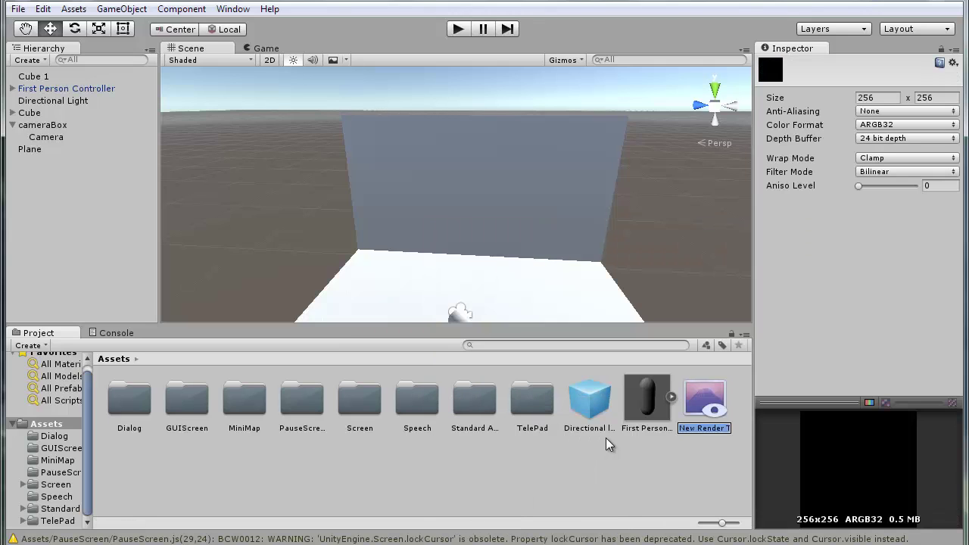
pyautogui.write('camera')
pyautogui.press('Return')
# - Create a material named "camera" in the Assets folder
pyautogui.rightClick(619, 477)
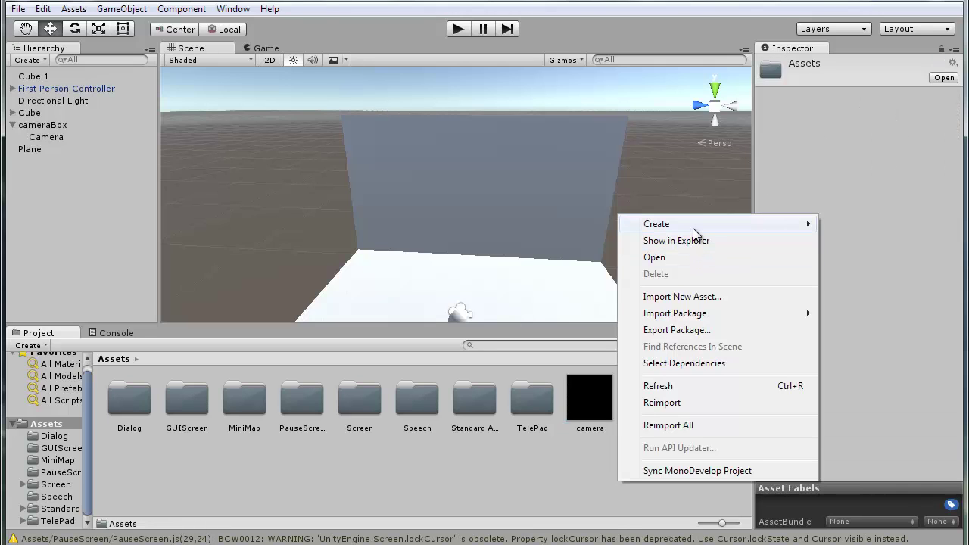
pyautogui.moveTo(694, 225)
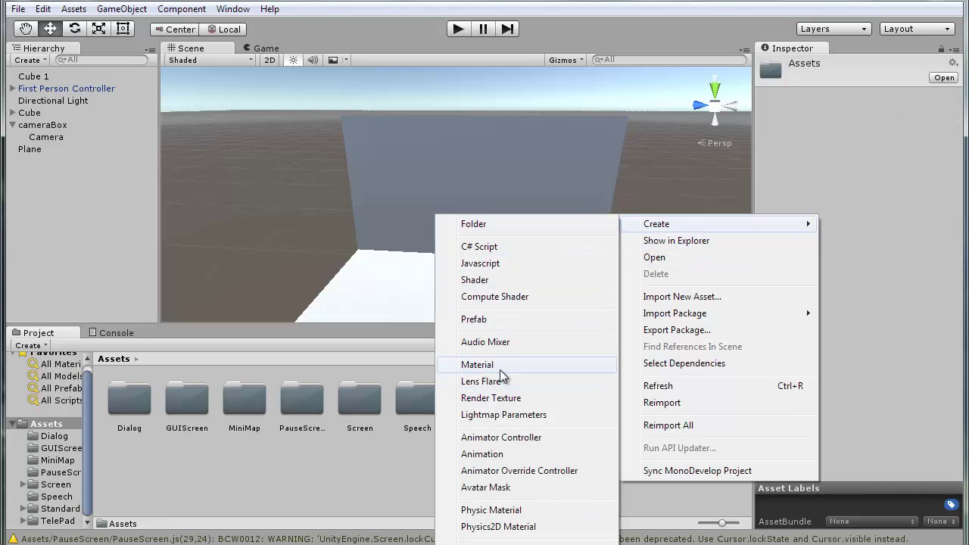
pyautogui.click(476, 365)
pyautogui.write('camera')
pyautogui.press('Return')
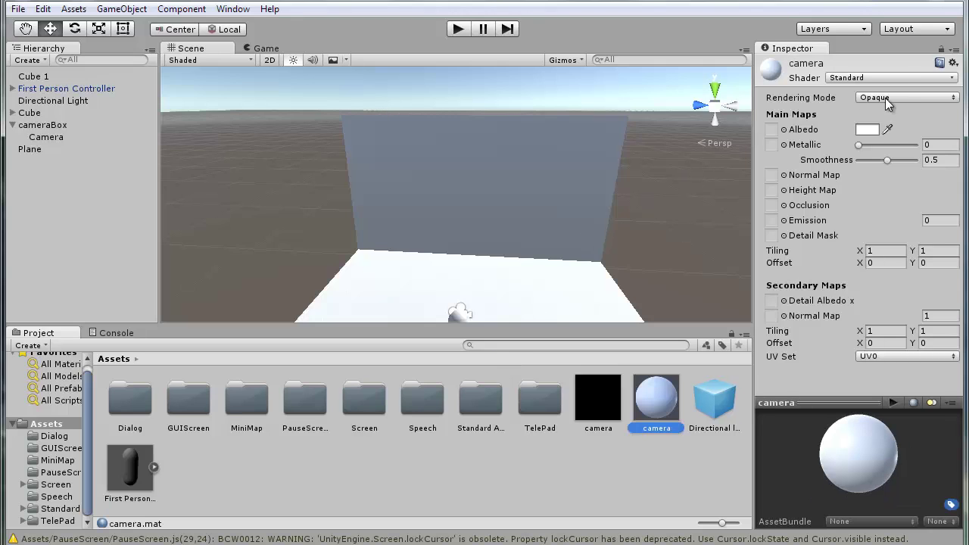
# - Change the camera material's shader to Legacy Shaders/Diffuse
pyautogui.click(897, 77)
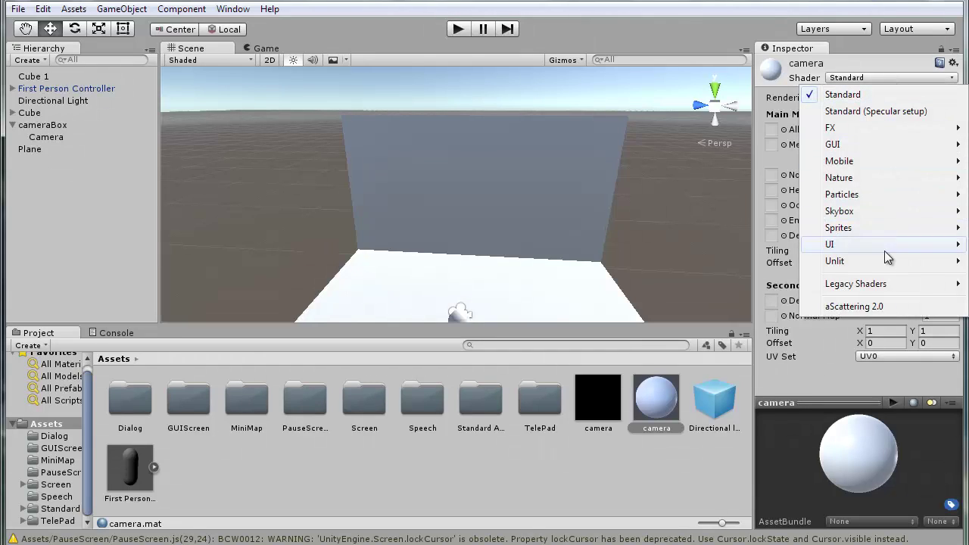
pyautogui.moveTo(884, 287)
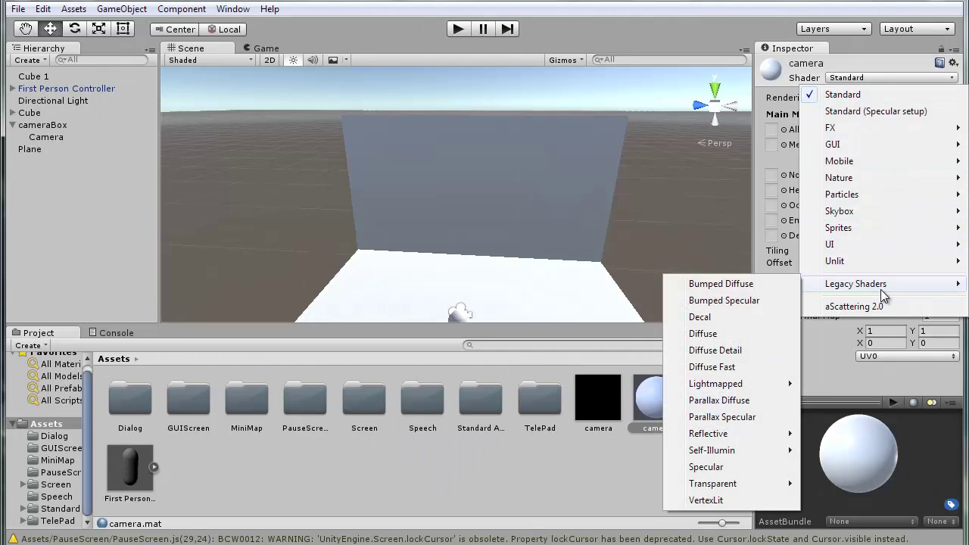
pyautogui.click(731, 333)
# - Assign the camera render texture as the material's base texture and apply the camera material to the plane
pyautogui.moveTo(598, 398); pyautogui.dragTo(931, 138)
pyautogui.moveTo(657, 397); pyautogui.dragTo(540, 169)
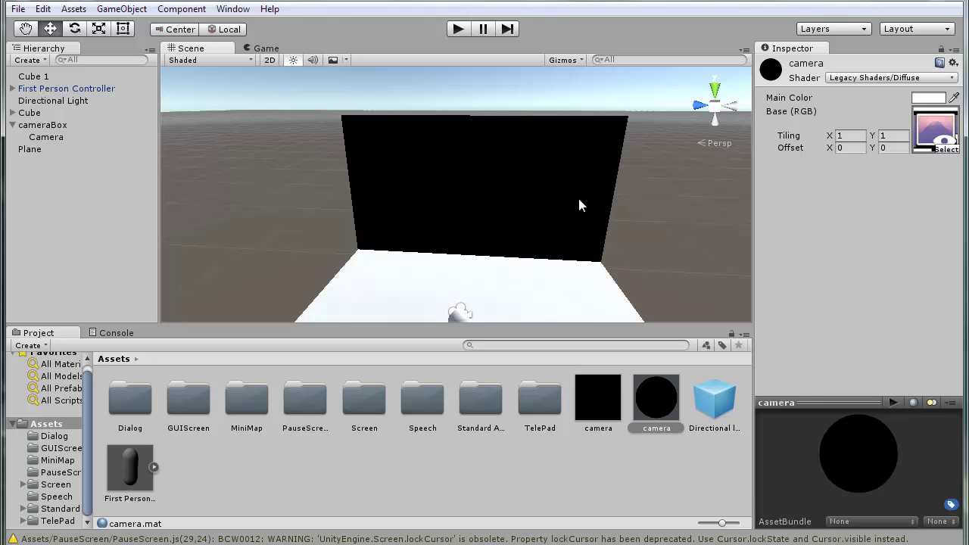
# - Select the Camera inside cameraBox and set its Depth to -1
pyautogui.keyDown('alt'); pyautogui.moveTo(580, 199); pyautogui.dragTo(225, 223); pyautogui.keyUp('alt')
pyautogui.click(54, 141)
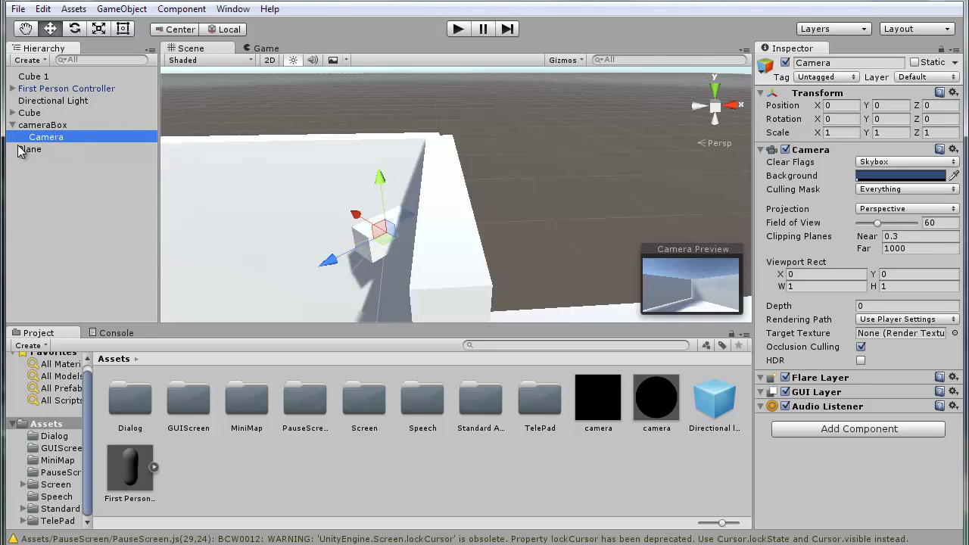
pyautogui.click(904, 306)
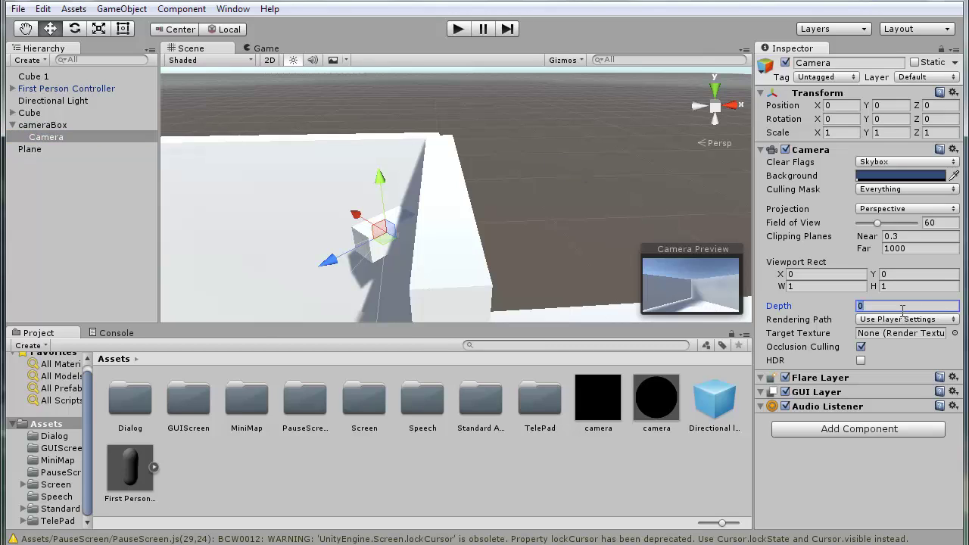
# - Assign the camera render texture as the Target Texture of the Camera inside cameraBox
pyautogui.moveTo(598, 185); pyautogui.dragTo(859, 257, button='right')
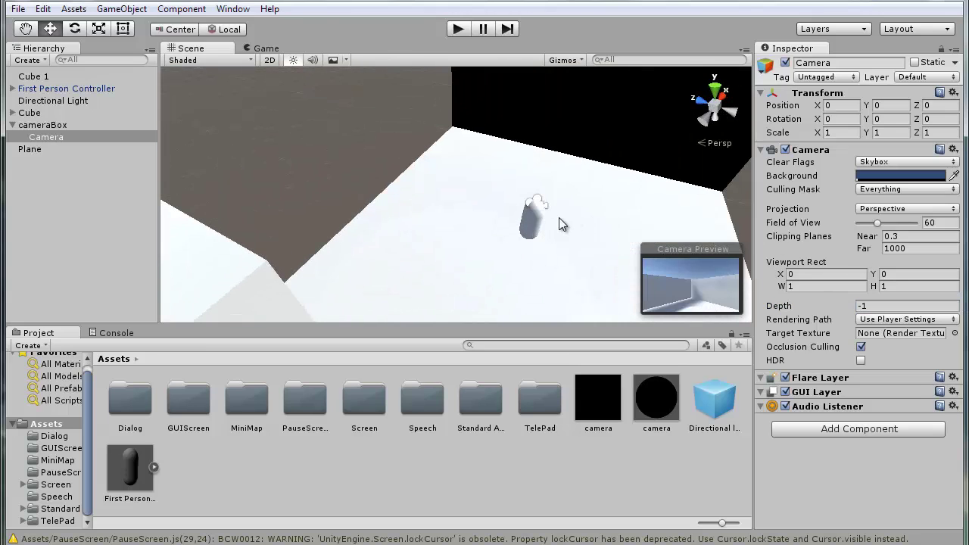
pyautogui.moveTo(562, 217); pyautogui.dragTo(372, 169, button='right')
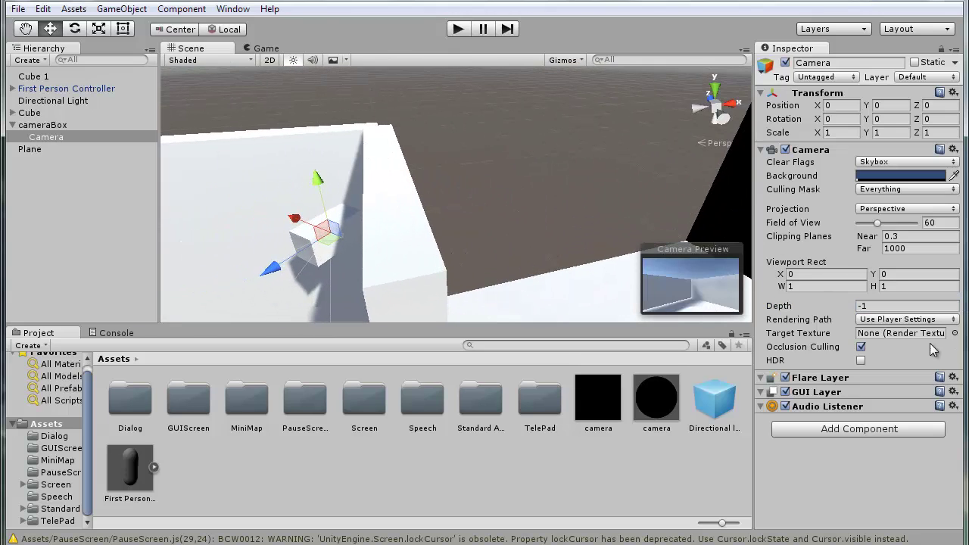
pyautogui.moveTo(605, 414); pyautogui.dragTo(893, 333)
# - Select the plane standing behind the outer platform
pyautogui.moveTo(455, 167); pyautogui.dragTo(560, 198, button='right')
pyautogui.moveTo(428, 247); pyautogui.dragTo(460, 244, button='right')
pyautogui.click(493, 156)
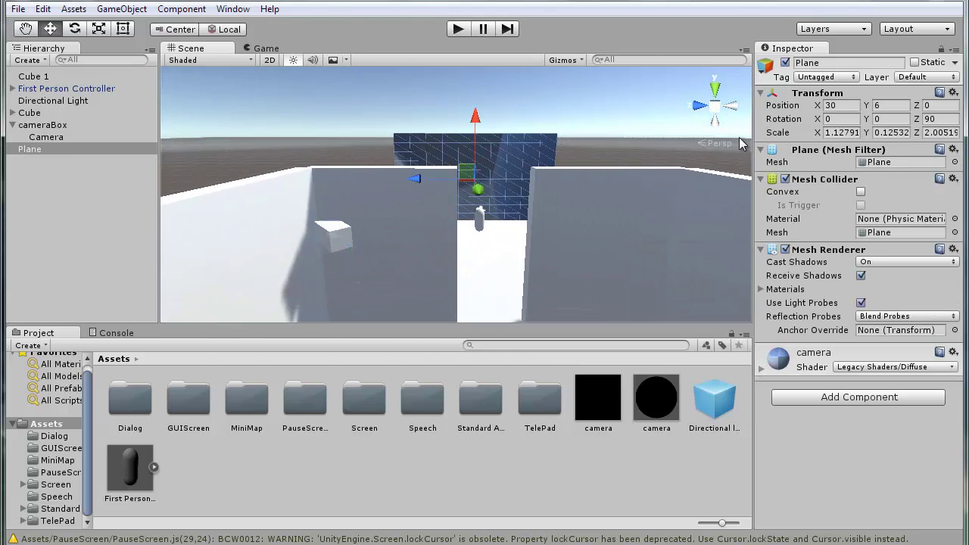
pyautogui.click(893, 123)
pyautogui.write('9')
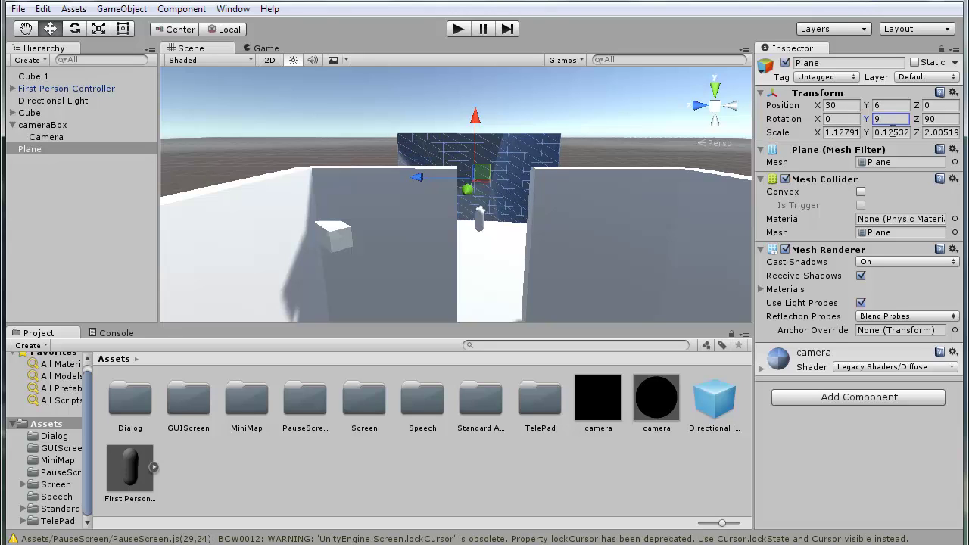
pyautogui.scroll(10, 635, 149)
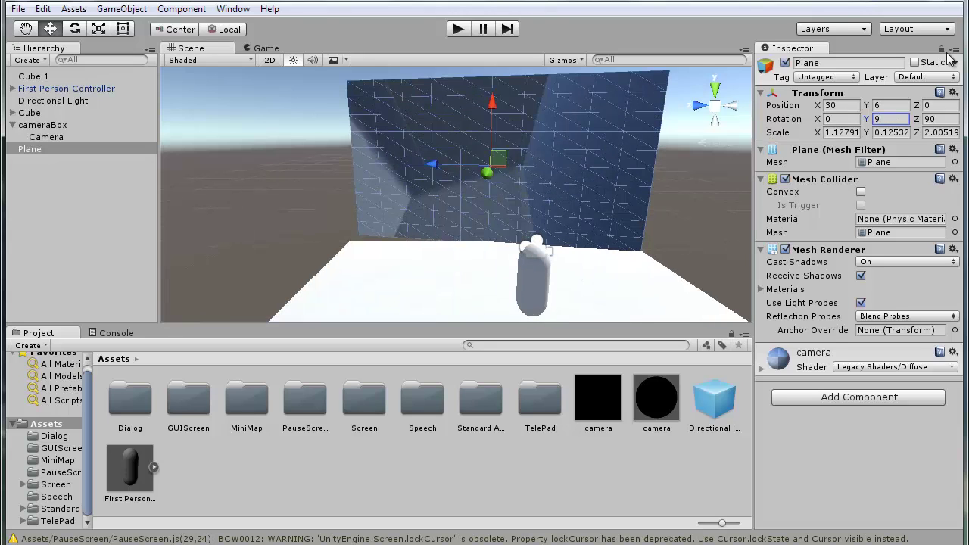
pyautogui.press('BackSpace')
# - Set the plane's X rotation to 90 to turn the camera image upright
pyautogui.click(832, 118)
pyautogui.write('90')
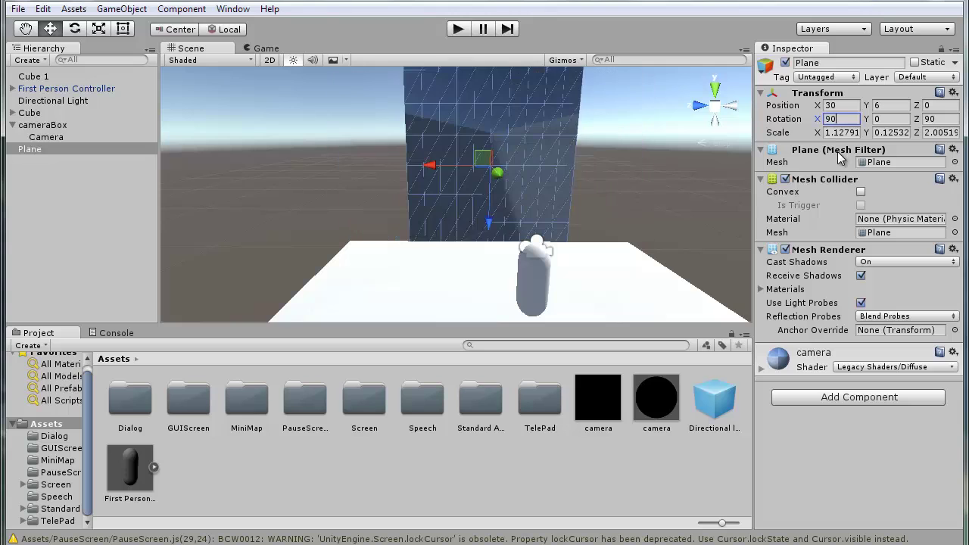
# - Raise the plane along the vertical axis to a Y position of about 11.17
pyautogui.scroll(-7, 607, 173)
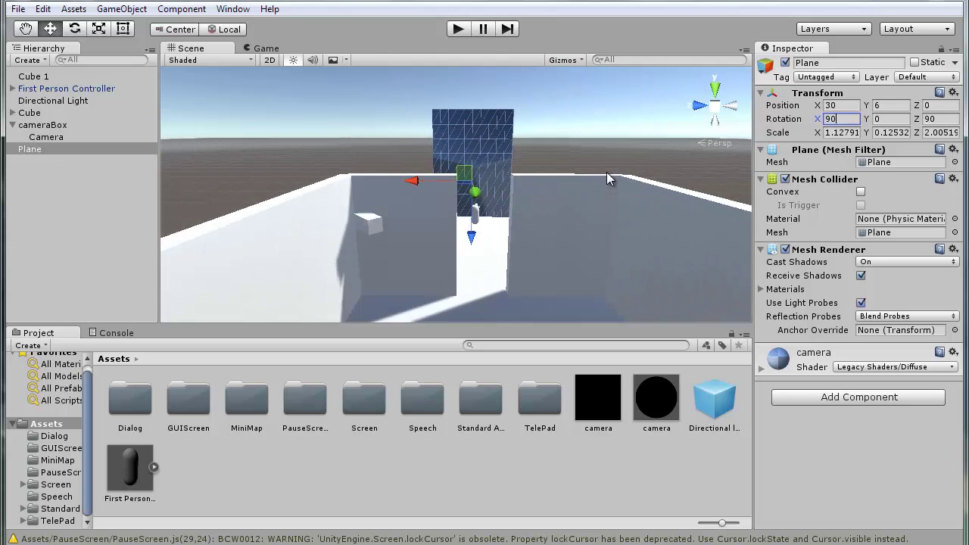
pyautogui.scroll(8, 606, 171)
pyautogui.moveTo(542, 163); pyautogui.dragTo(536, 137, button='right')
pyautogui.keyDown('alt'); pyautogui.moveTo(536, 137); pyautogui.dragTo(533, 157); pyautogui.keyUp('alt')
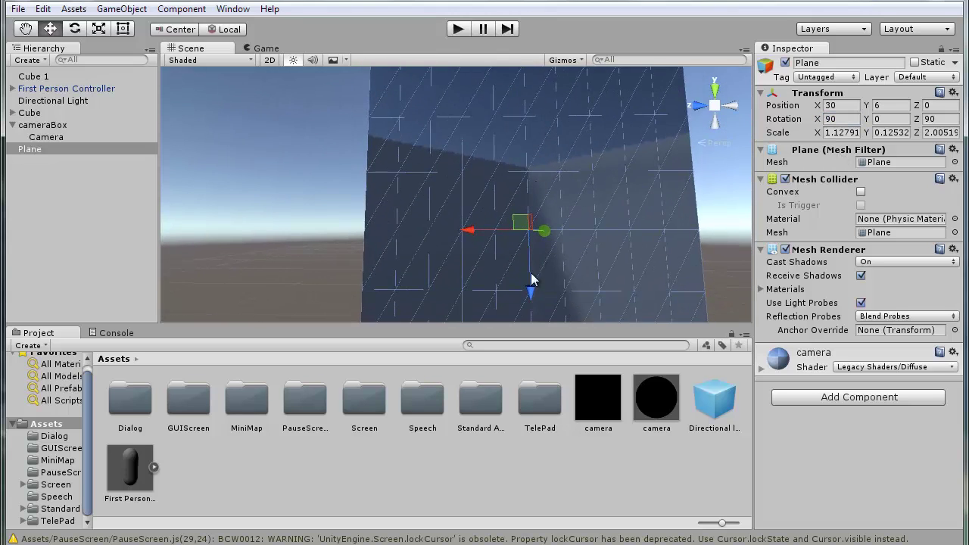
pyautogui.moveTo(530, 279); pyautogui.dragTo(520, 148)
pyautogui.scroll(-3, 507, 180)
# - Set the plane's scale to 1 on both X and Z
pyautogui.click(854, 133)
pyautogui.write('1')
pyautogui.click(937, 133)
pyautogui.write('1')
# - Lower the plane to a Y position of about 5.82, just above the platform, and keep it selected
pyautogui.scroll(5, 519, 103)
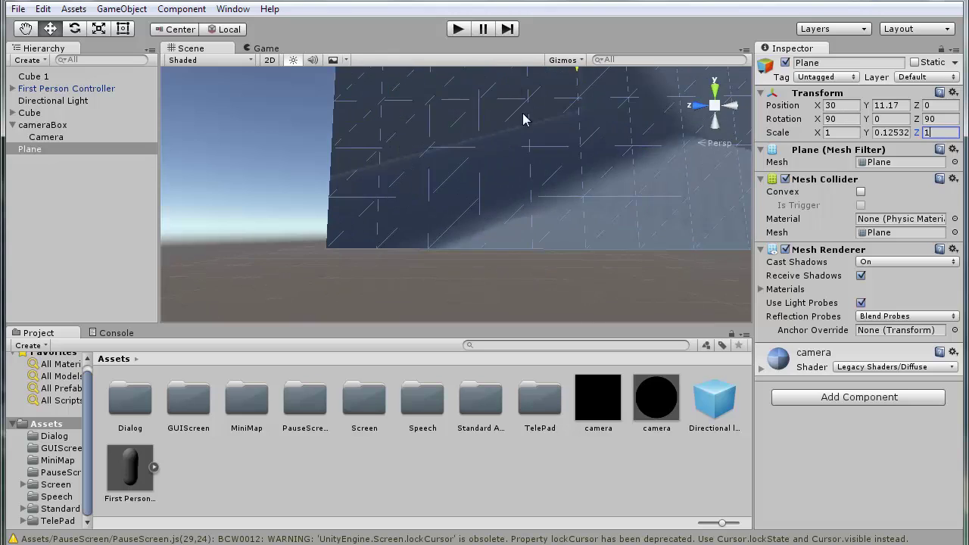
pyautogui.keyDown('alt'); pyautogui.moveTo(517, 149); pyautogui.dragTo(489, 285); pyautogui.keyUp('alt')
pyautogui.scroll(-5, 496, 236)
pyautogui.click(649, 202)
pyautogui.click(553, 210)
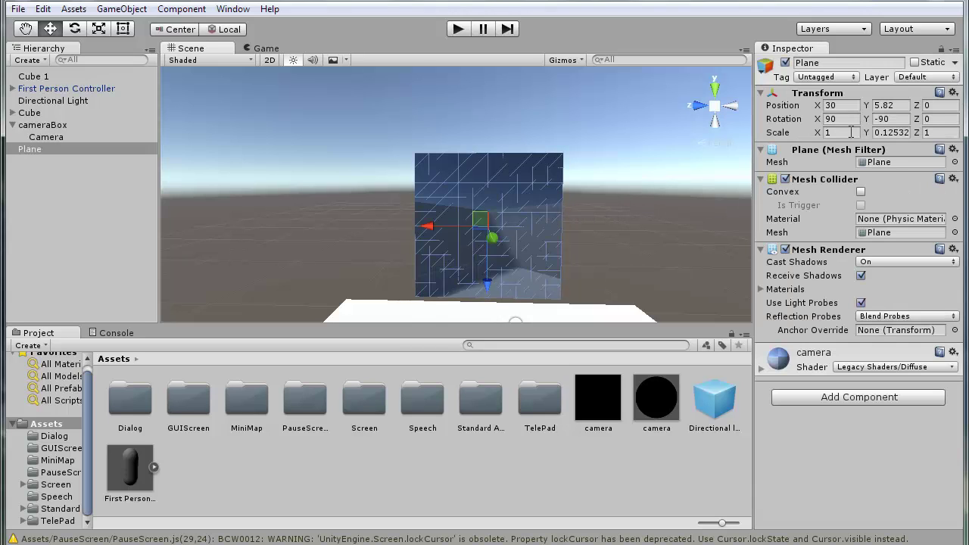
# - Give the plane a 16:9 shape by setting its scale to 1.6 on X and 0.9 on Z
pyautogui.click(851, 132)
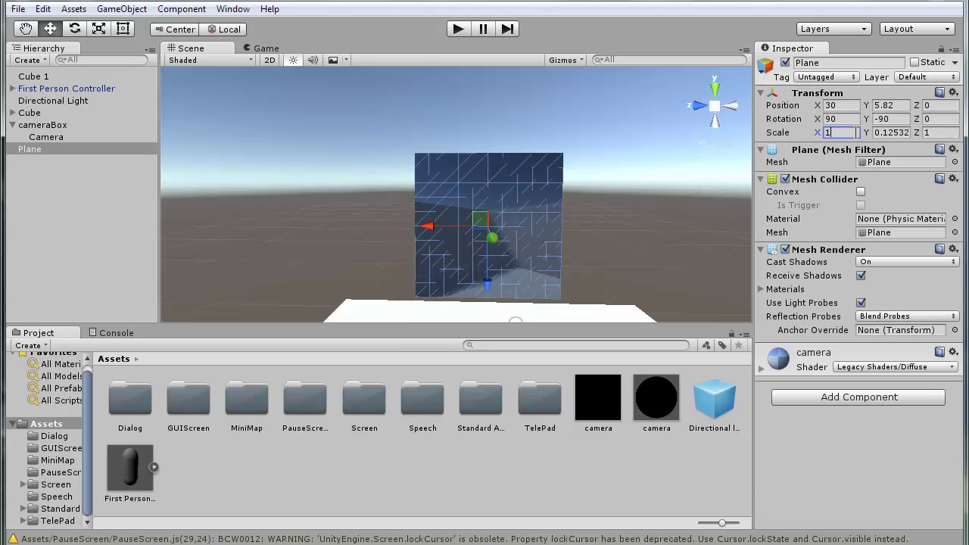
pyautogui.write('1.6')
pyautogui.click(952, 132)
pyautogui.write('0.')
pyautogui.write('9')
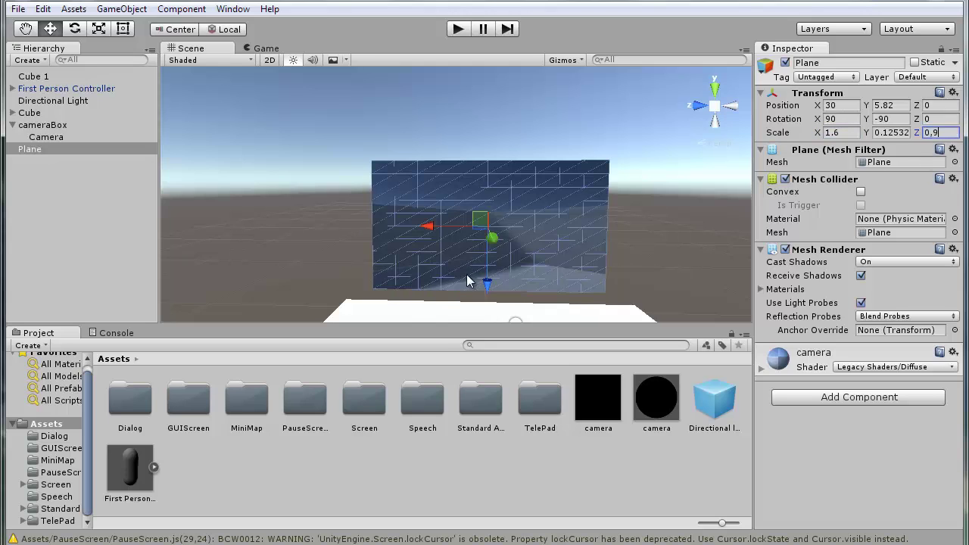
# - Lower the plane slightly so its lower edge meets the platform, and deselect it
pyautogui.keyDown('ctrl'); pyautogui.moveTo(487, 284); pyautogui.dragTo(492, 298); pyautogui.keyUp('ctrl')
pyautogui.click(567, 149)
pyautogui.moveTo(575, 154); pyautogui.dragTo(588, 190, button='right')
pyautogui.press('w')
# - Play the scene, walk the first-person character forward into the room, and stop the playback
pyautogui.click(458, 31)
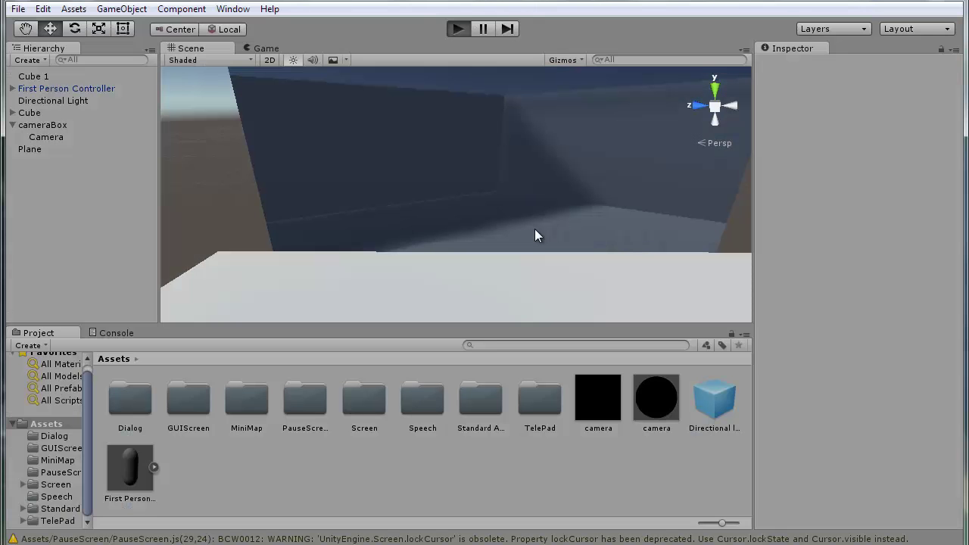
pyautogui.press('w')
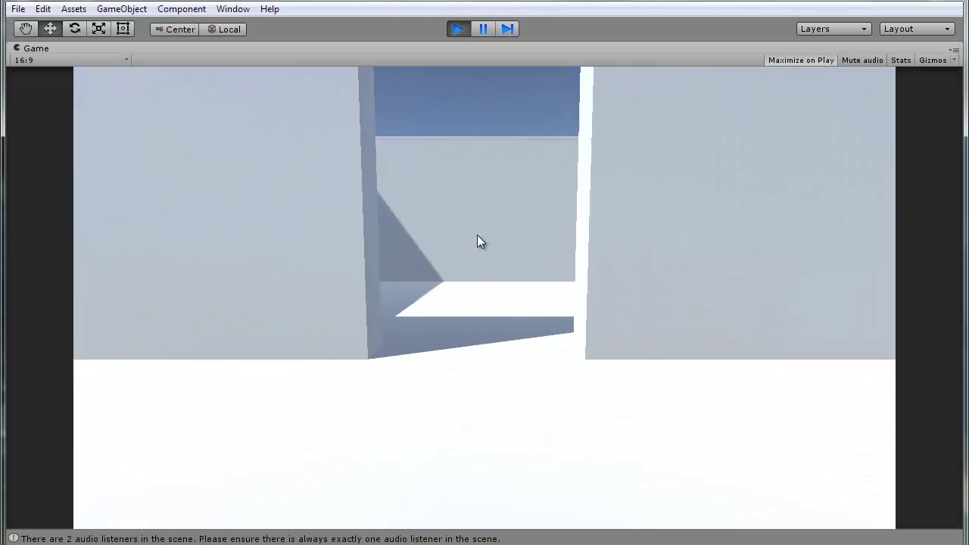
pyautogui.press('w')
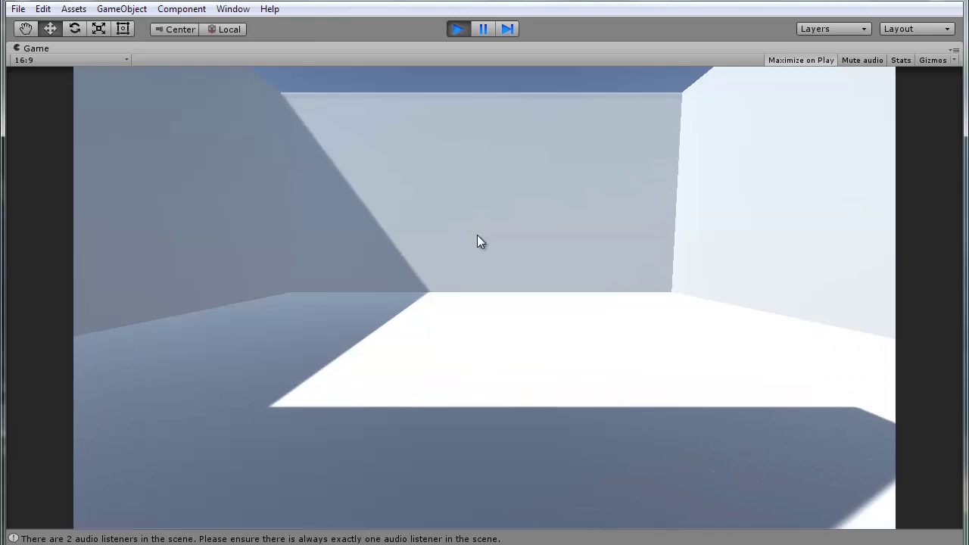
pyautogui.hotkey('ctrl', 'p')
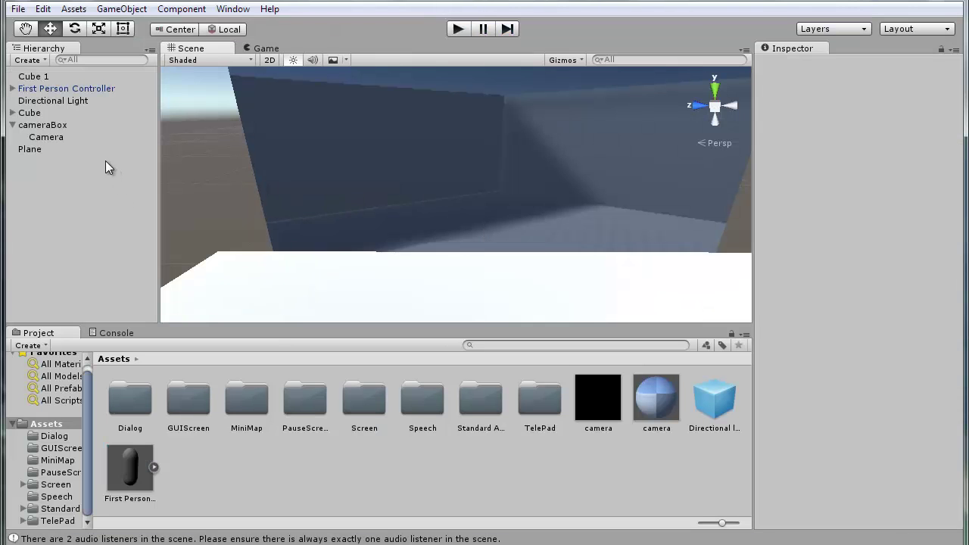
# - Make the room Cube's second Box Collider, the one with a Y size of 10, a trigger
pyautogui.click(44, 113)
pyautogui.keyDown('alt'); pyautogui.moveTo(356, 173); pyautogui.dragTo(688, 280); pyautogui.keyUp('alt')
pyautogui.scroll(-4, 885, 424)
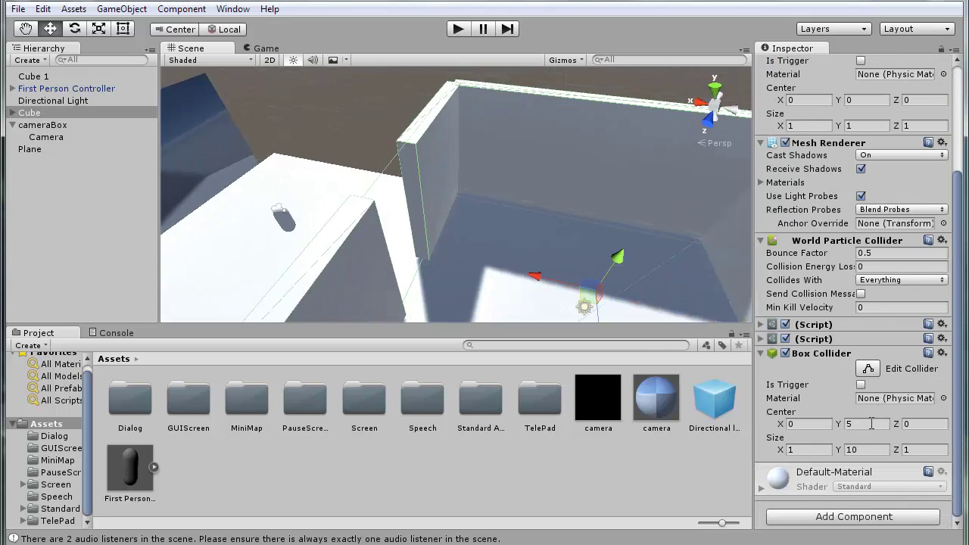
pyautogui.click(861, 385)
# - Play the scene, walk the first-person character through the room while watching the camera feed on the plane, and stop the playback
pyautogui.click(457, 28)
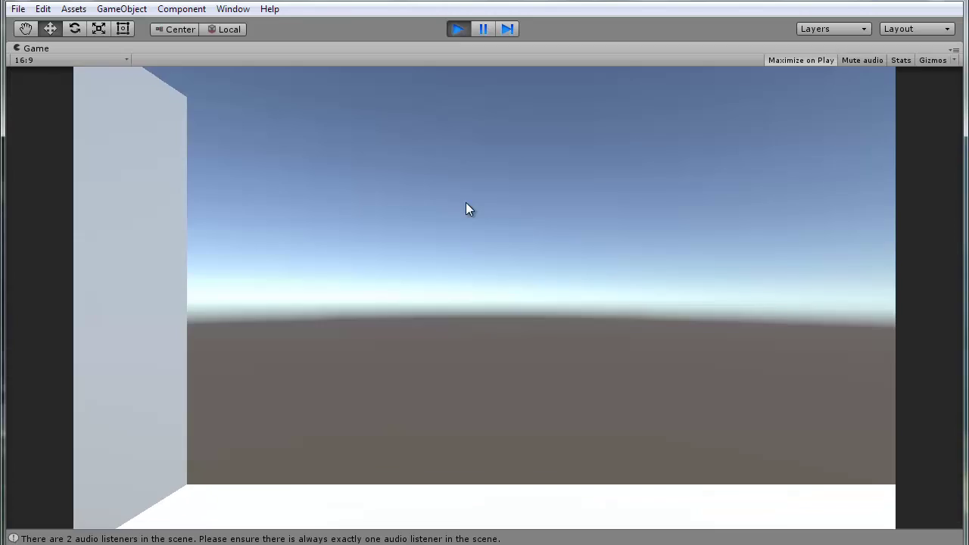
pyautogui.press('w')
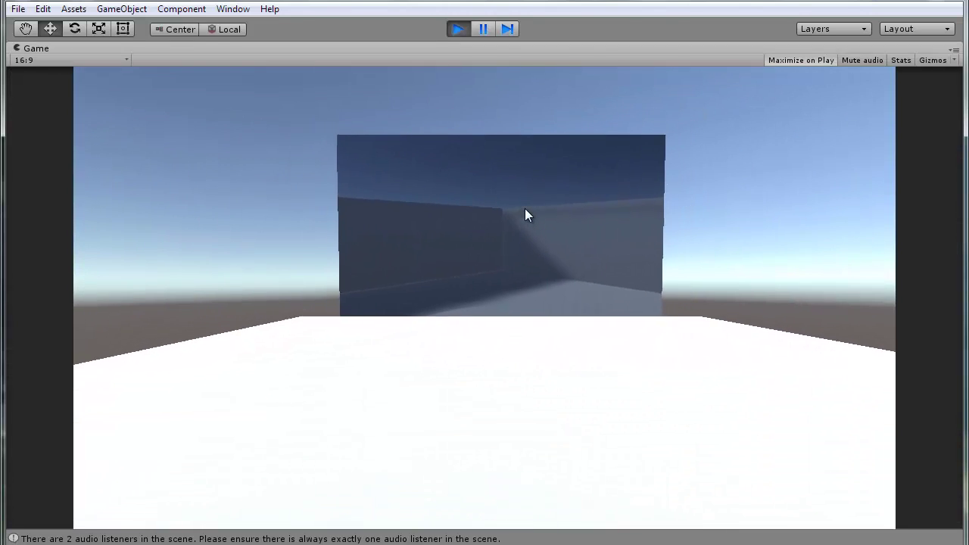
pyautogui.press('s')
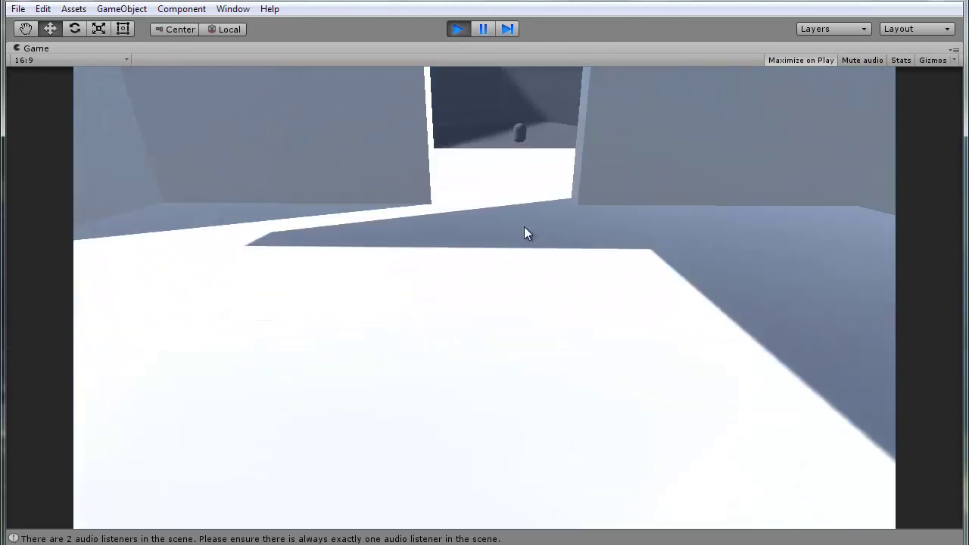
pyautogui.press('w')
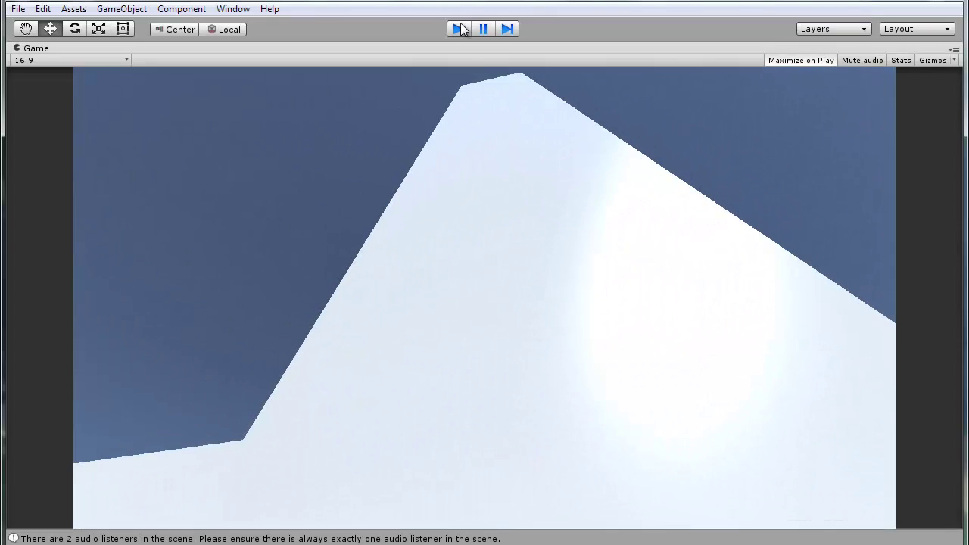
pyautogui.click(458, 29)
# - Create a new JavaScript script named securityCamFollow and add it to the room Cube as a component
pyautogui.keyDown('alt'); pyautogui.moveTo(501, 221); pyautogui.dragTo(383, 251); pyautogui.keyUp('alt')
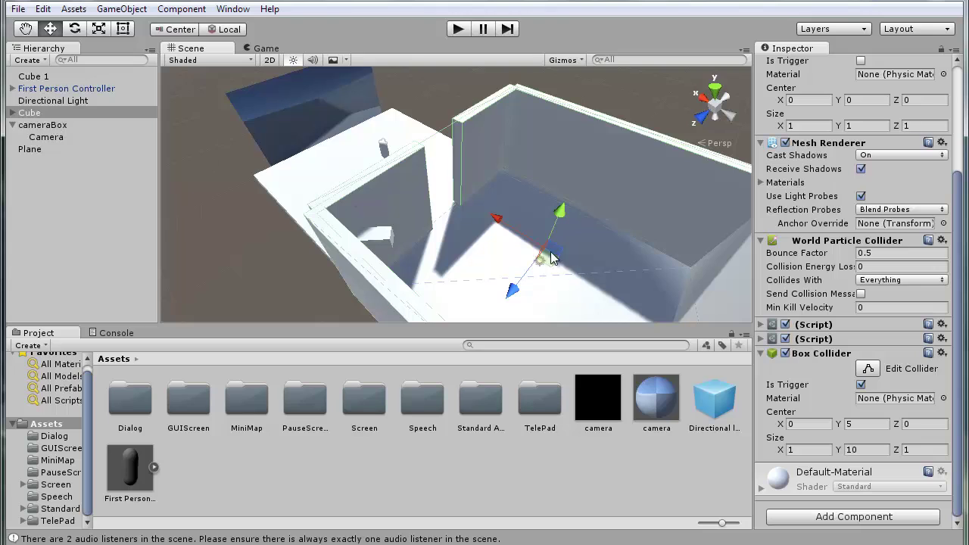
pyautogui.keyDown('alt'); pyautogui.moveTo(550, 252); pyautogui.dragTo(580, 253); pyautogui.keyUp('alt')
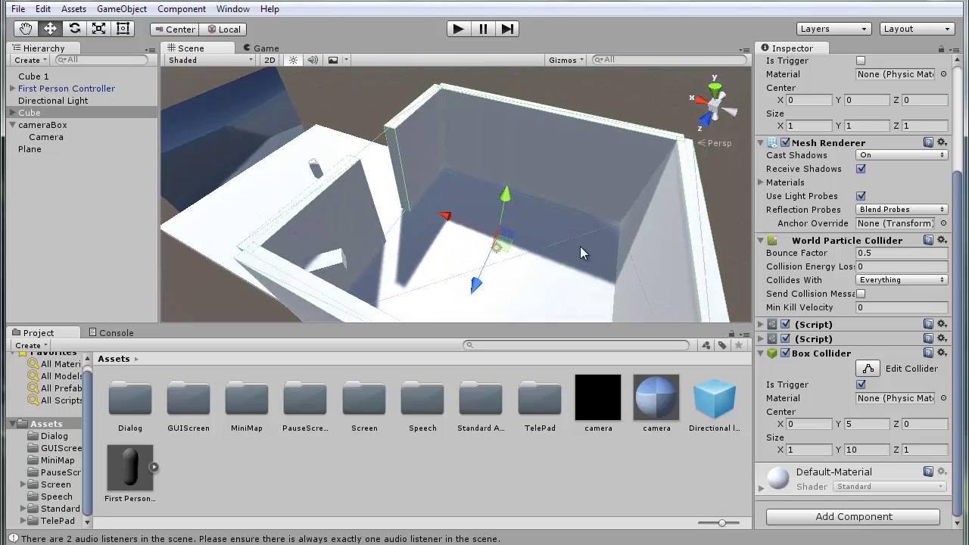
pyautogui.click(894, 520)
pyautogui.write('coll')
pyautogui.click(802, 498)
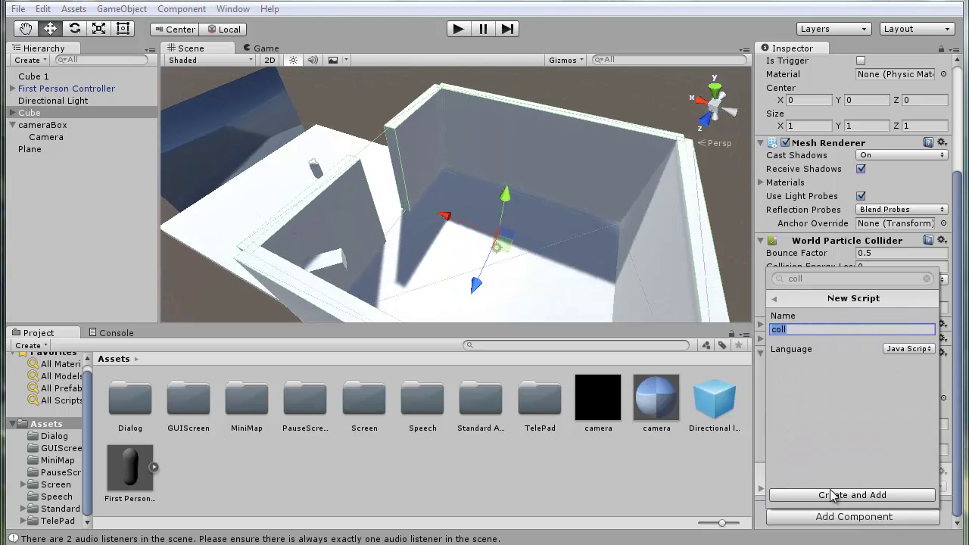
pyautogui.write('ca')
pyautogui.press('BackSpace')
pyautogui.press('BackSpace')
pyautogui.write('securityCamFol')
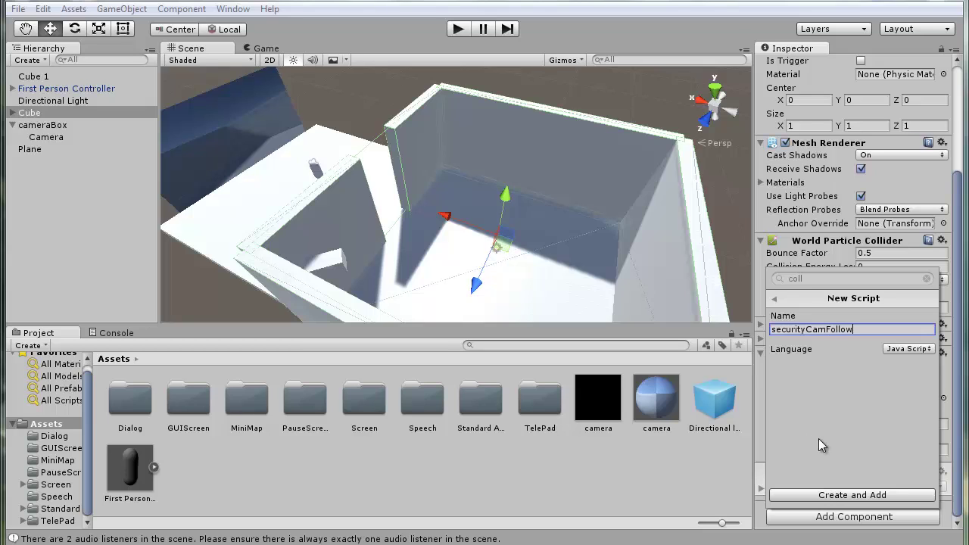
pyautogui.click(849, 496)
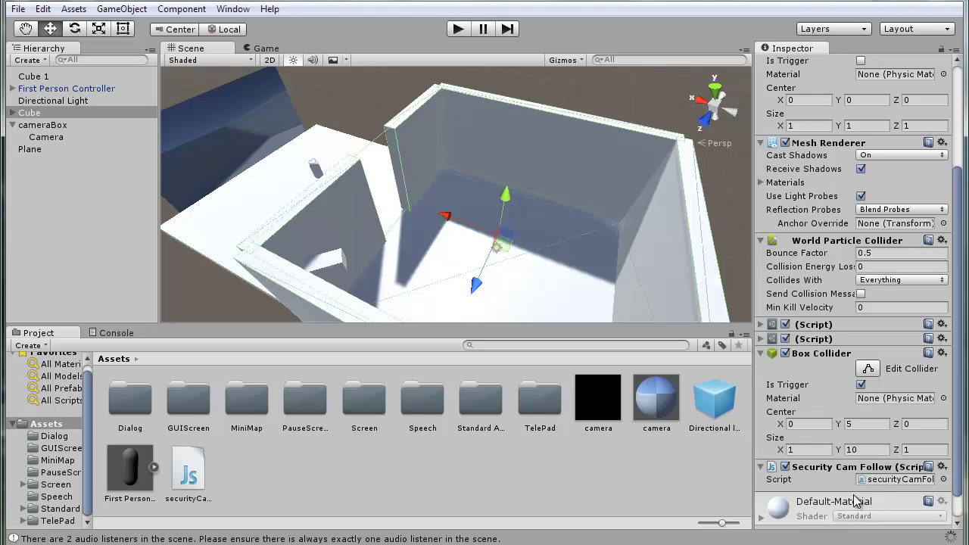
# - Open the securityCamFollow script in MonoDevelop and insert a copy of the empty Start function between Start and Update
pyautogui.doubleClick(190, 473)
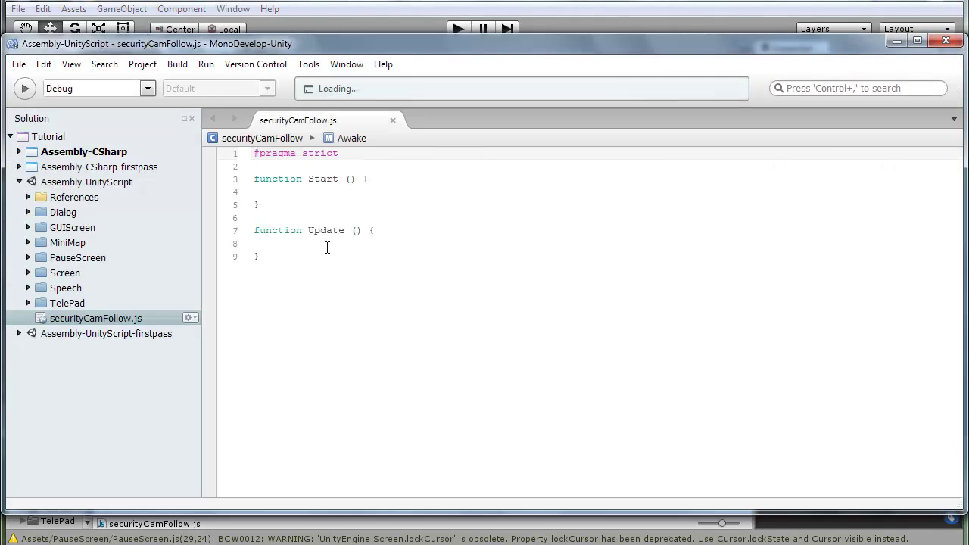
pyautogui.moveTo(317, 254); pyautogui.dragTo(213, 224)
pyautogui.moveTo(299, 208); pyautogui.dragTo(226, 179)
pyautogui.click(306, 213)
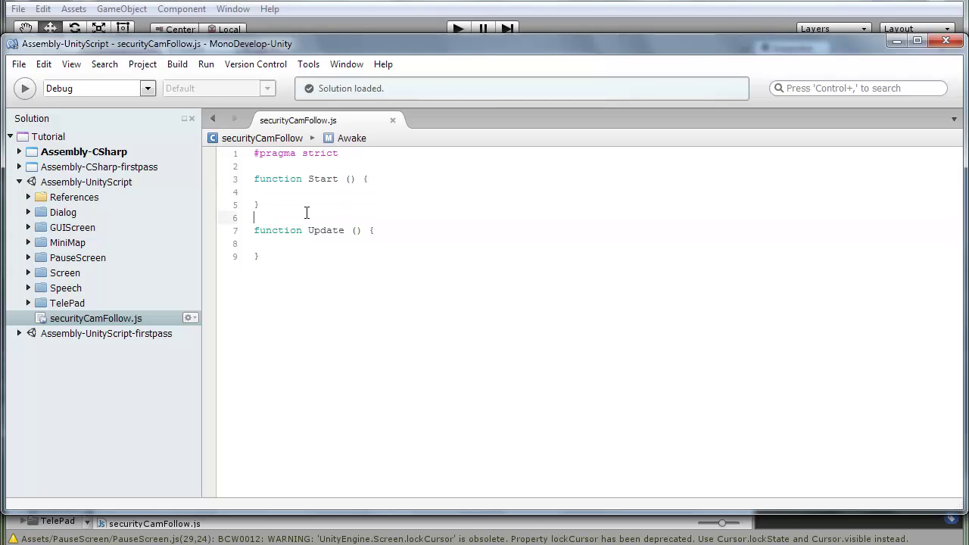
pyautogui.write('function Start () {  }')
pyautogui.click(271, 210)
pyautogui.press('Return')
pyautogui.click(278, 255)
pyautogui.press('Return')
# - Declare a variable player of type Transform below the #pragma strict line, with blank lines around it
pyautogui.click(302, 166)
pyautogui.press('Return')
pyautogui.press('Return')
pyautogui.press('Up')
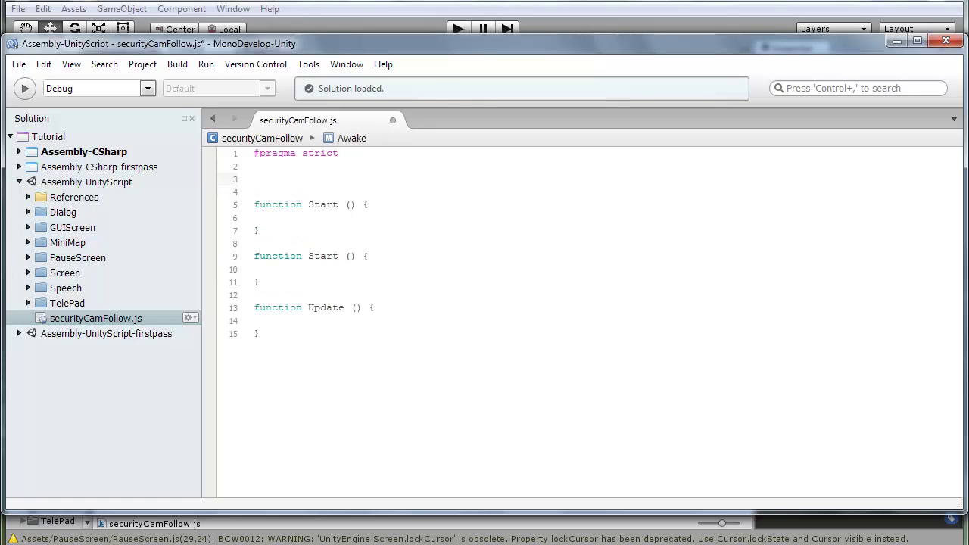
pyautogui.write('var playe')
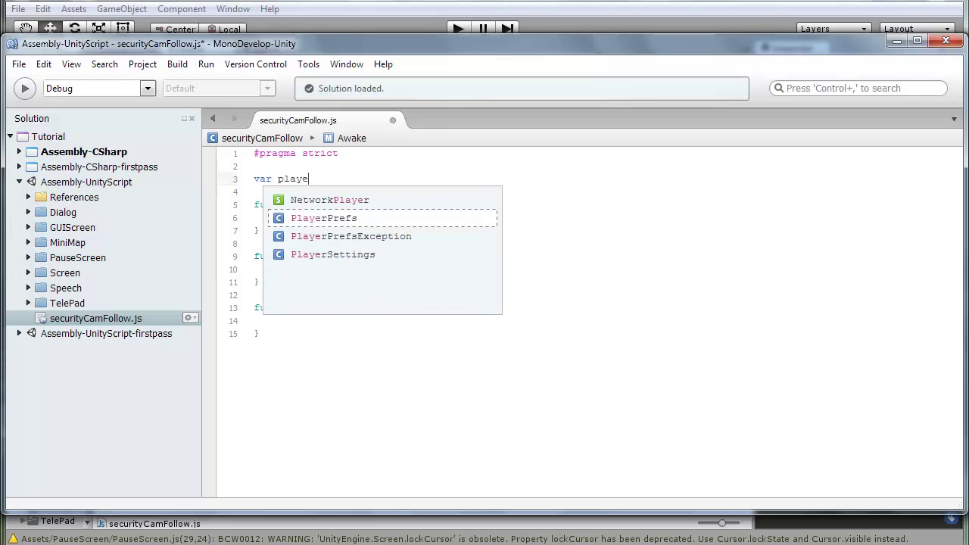
pyautogui.write('r : Tran')
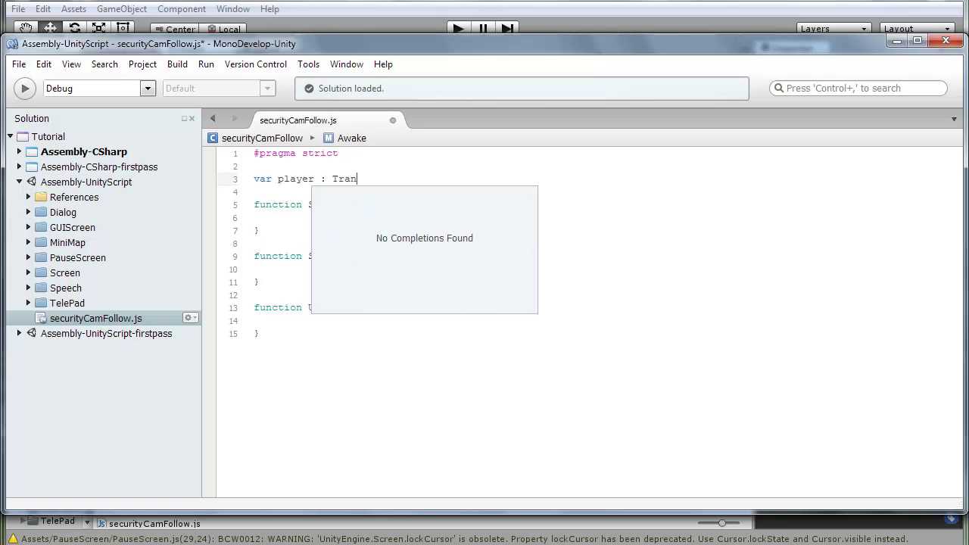
pyautogui.write('sform')
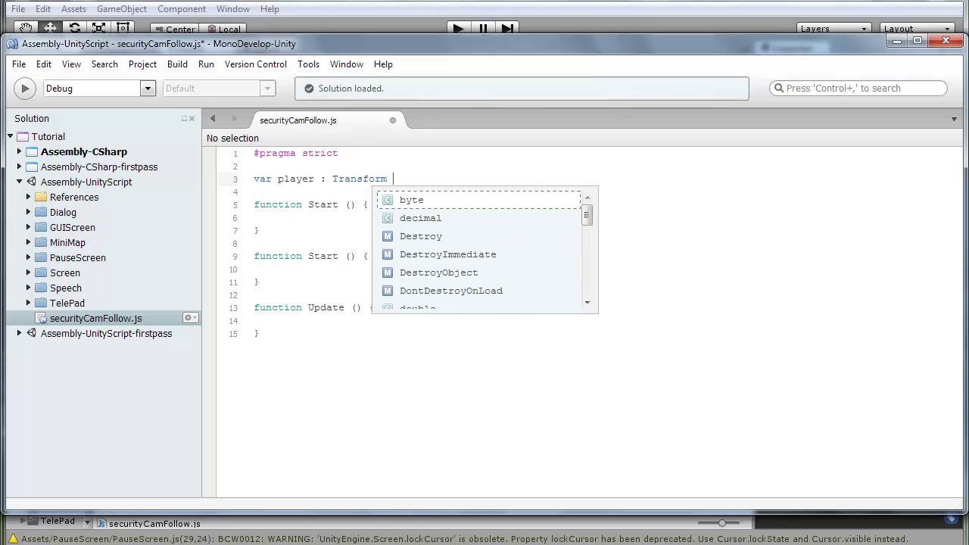
pyautogui.press('BackSpace')
pyautogui.write(';')
pyautogui.press('Return')
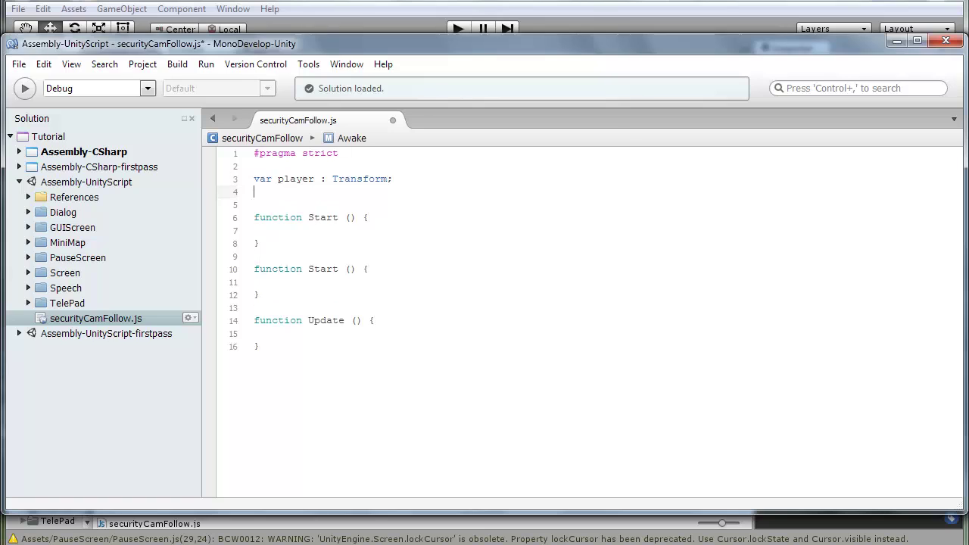
# - Declare a second variable, cameraBox, of type Transform under the player variable
pyautogui.write('var ')
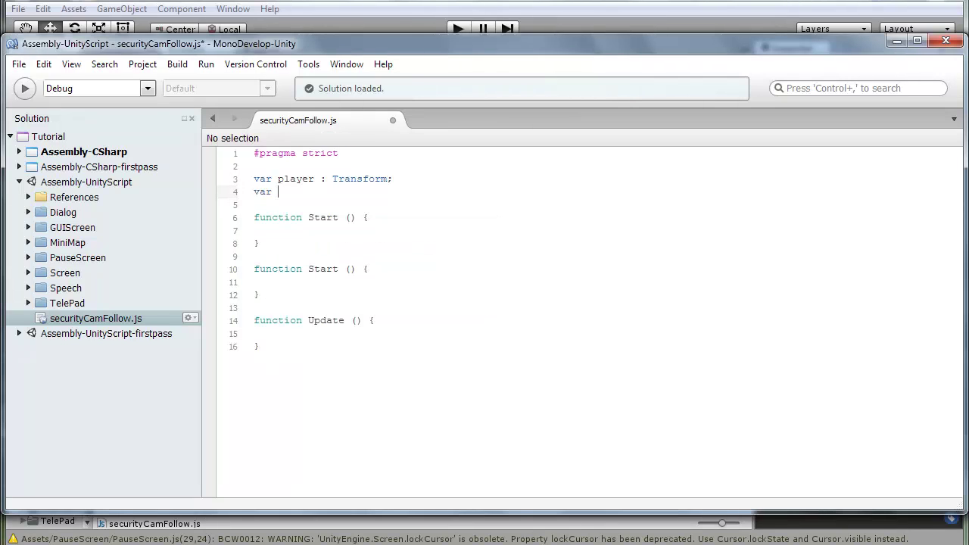
pyautogui.write('camer')
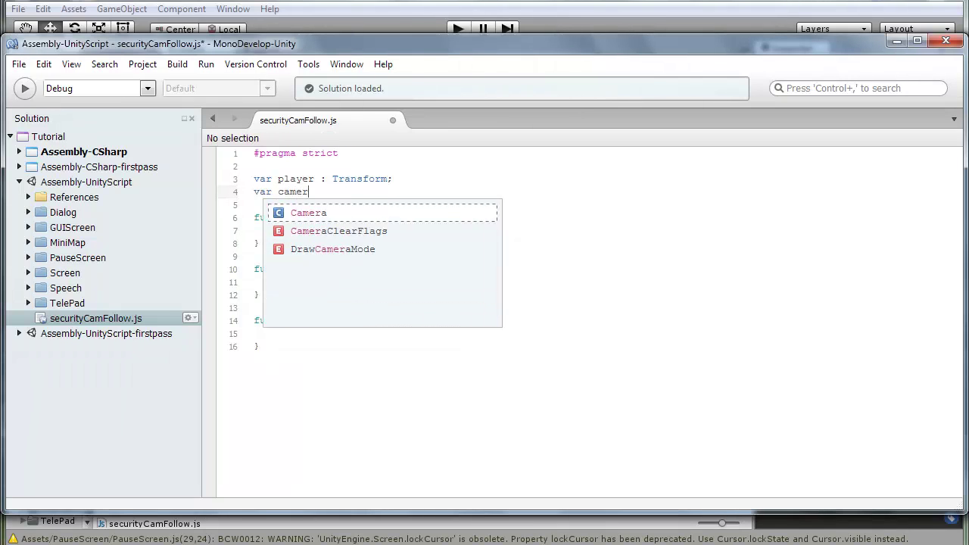
pyautogui.write('aBox : Transfo')
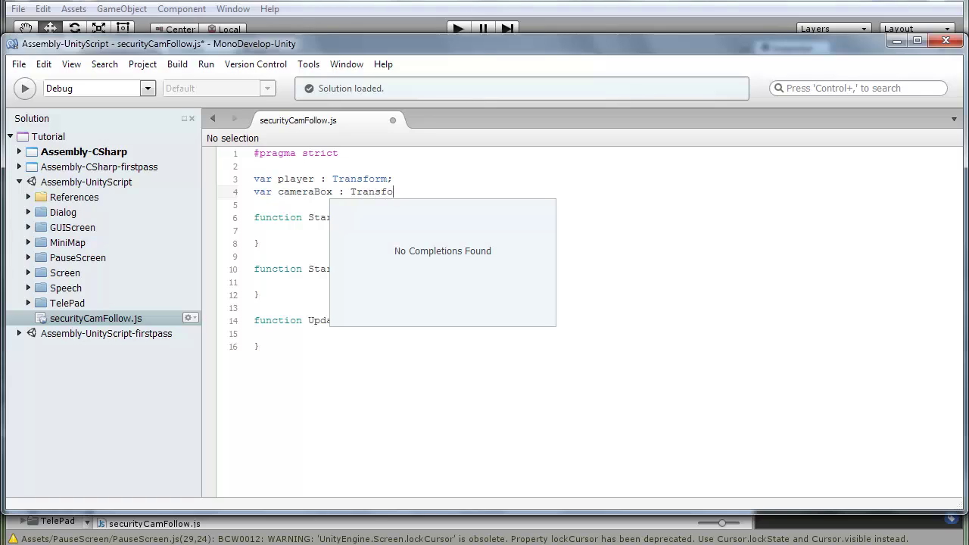
pyautogui.write('rm;')
pyautogui.press('Return')
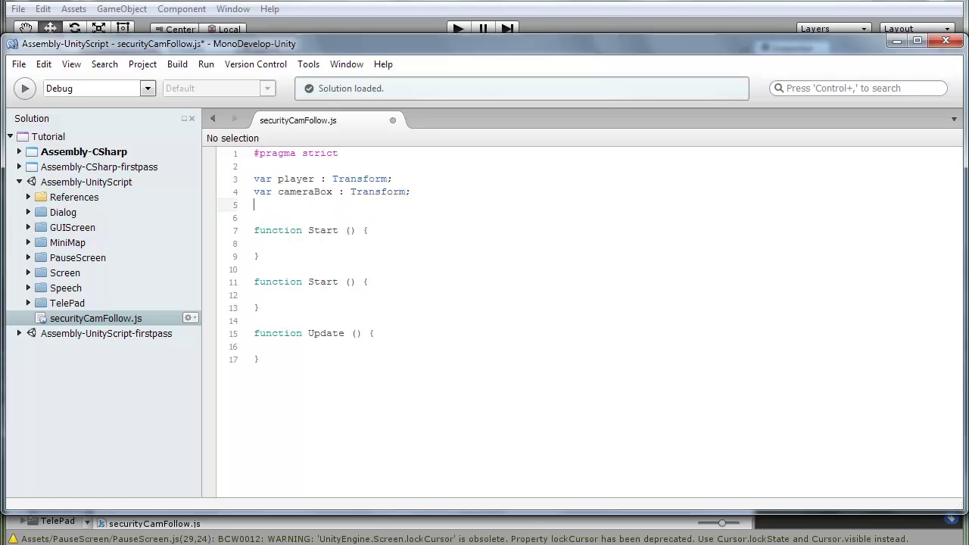
# - Declare a boolean variable inArea with the initial value false under the cameraBox variable
pyautogui.write('va')
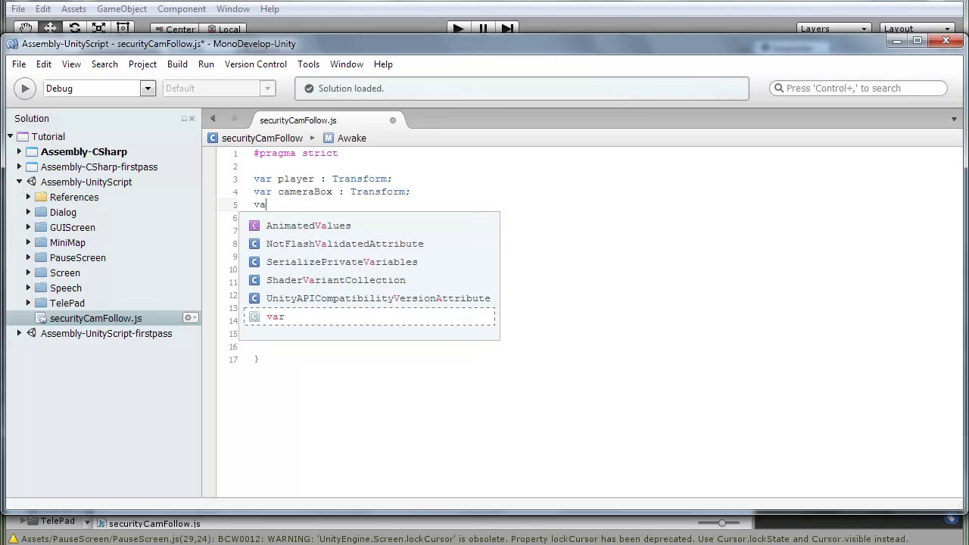
pyautogui.write('r in')
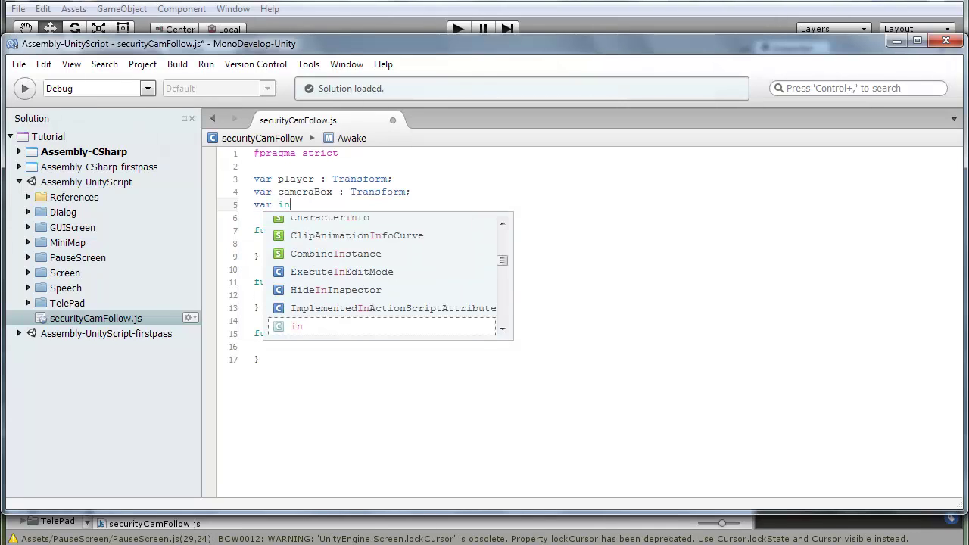
pyautogui.write('Area ')
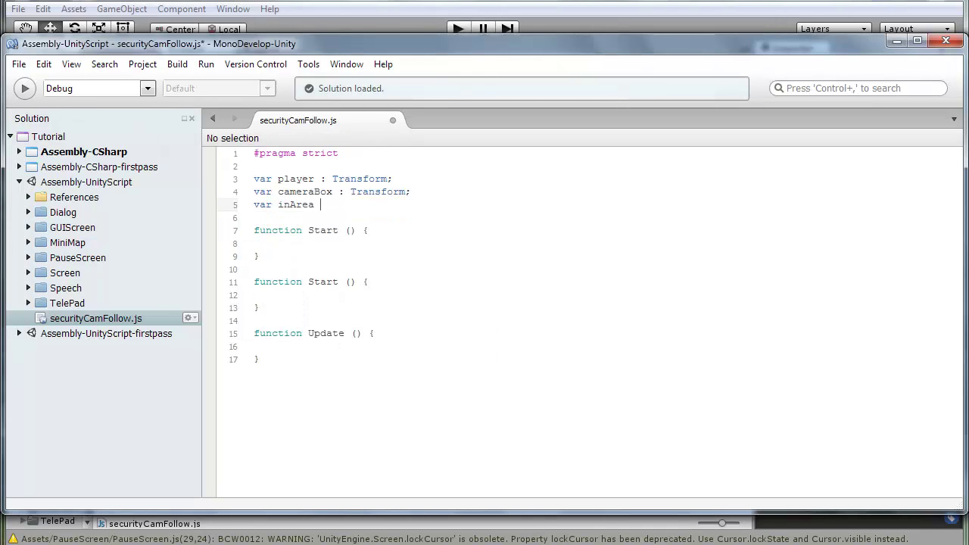
pyautogui.write(': b')
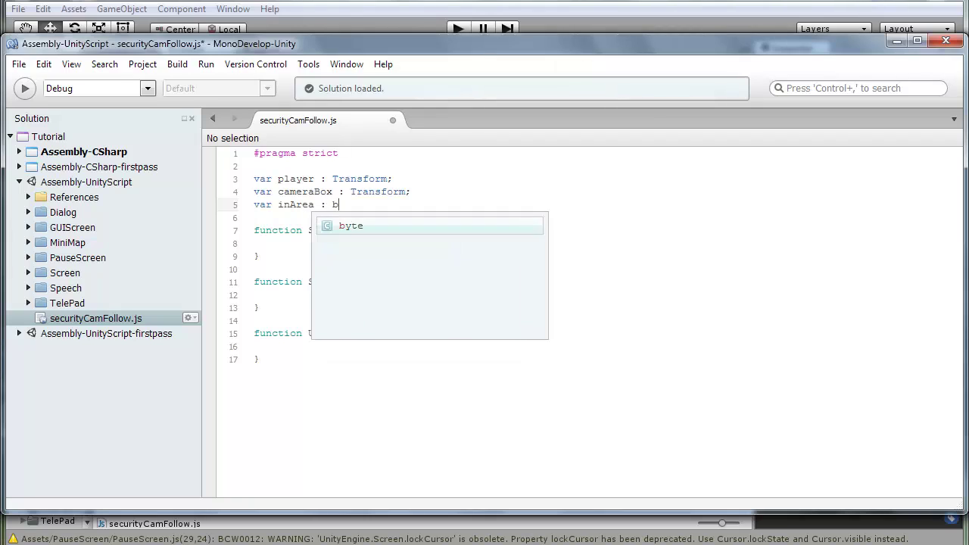
pyautogui.write('oolean = ')
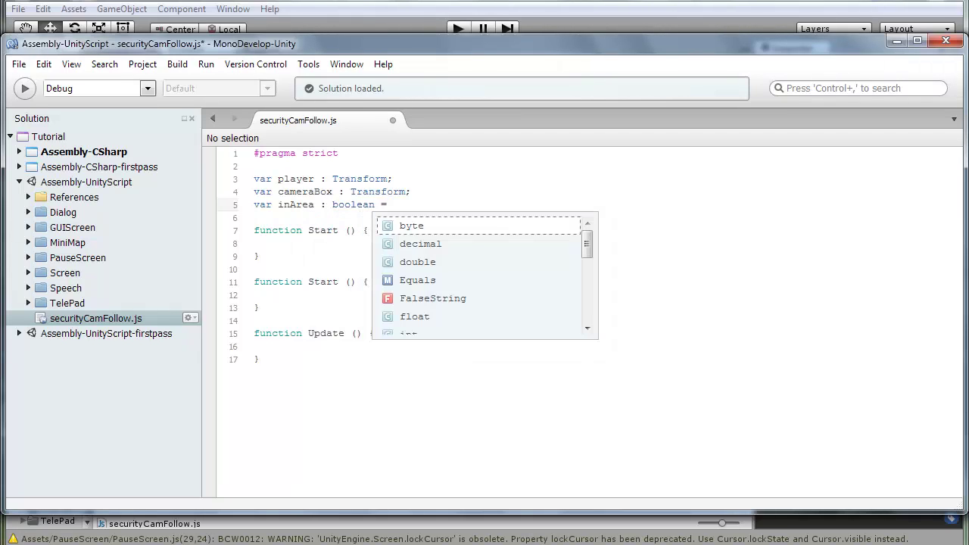
pyautogui.write('false')
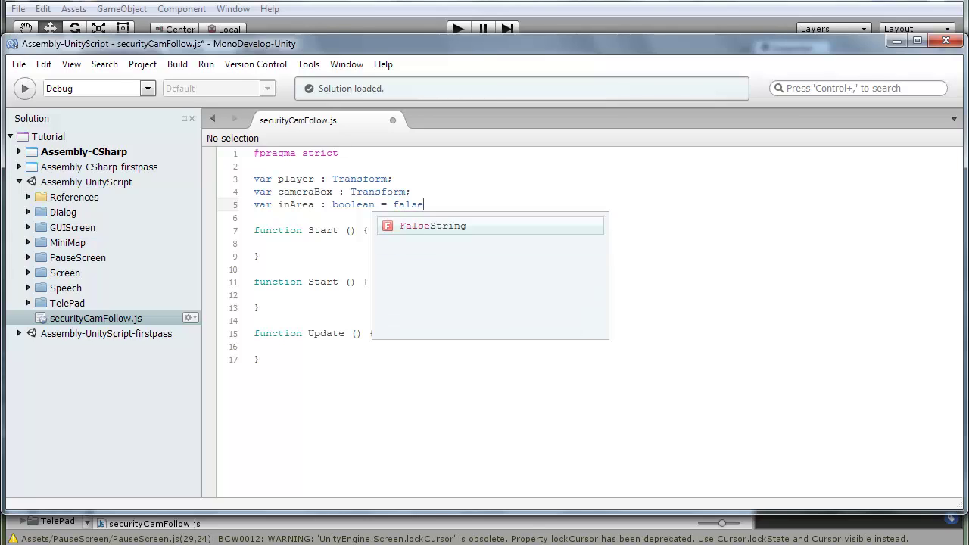
pyautogui.press('Down')
pyautogui.press('Up')
pyautogui.write(';')
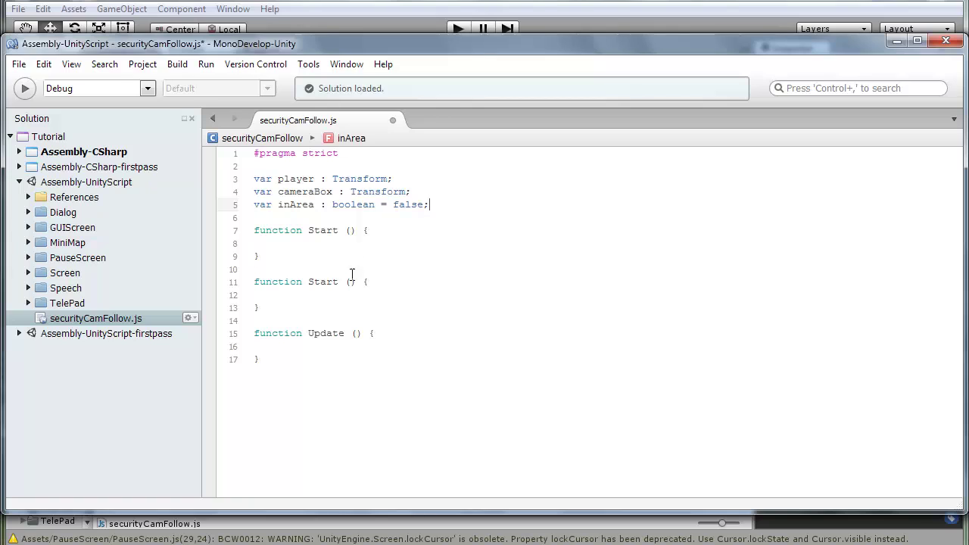
# - Rename the second Start function to OnTriggerEnter
pyautogui.doubleClick(324, 283)
pyautogui.write('OnTrigger')
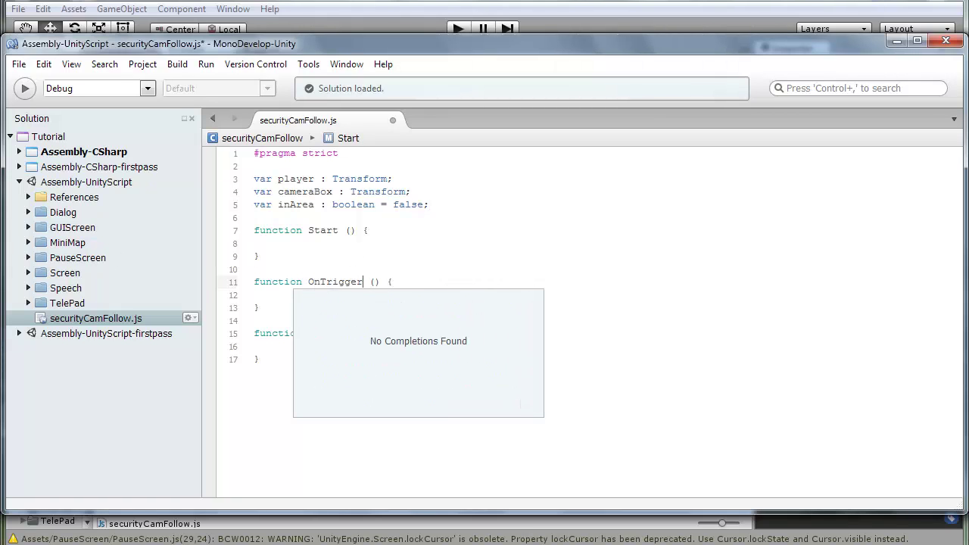
pyautogui.write('Enter')
pyautogui.click(303, 334)
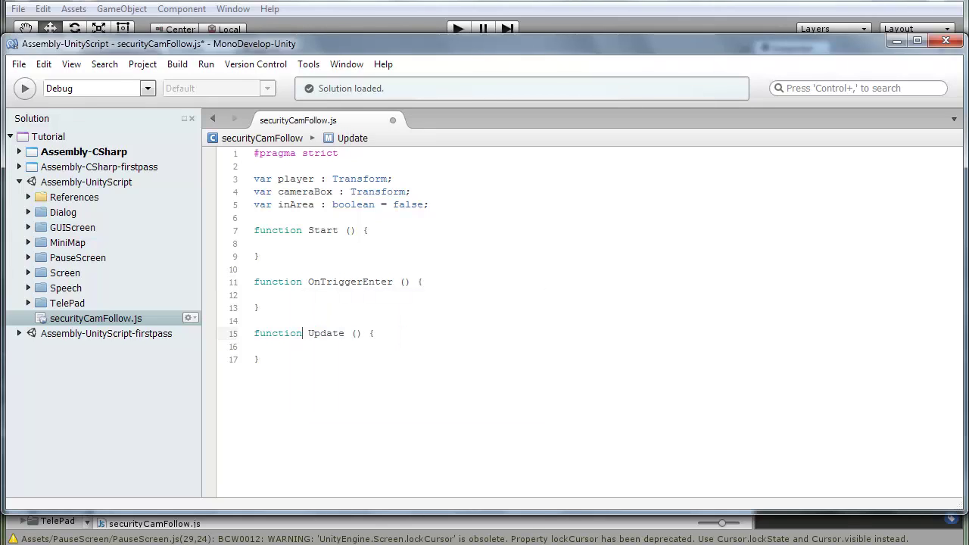
# - Give the OnTriggerEnter function the parameter info : Collider and place the cursor in its empty body
pyautogui.click(308, 283)
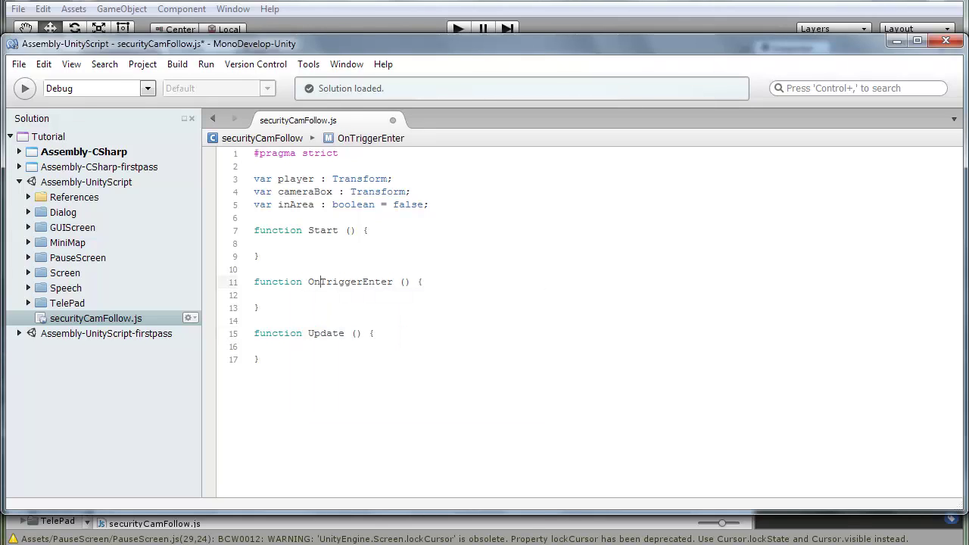
pyautogui.press('Right')
pyautogui.press('Right')
pyautogui.write('info')
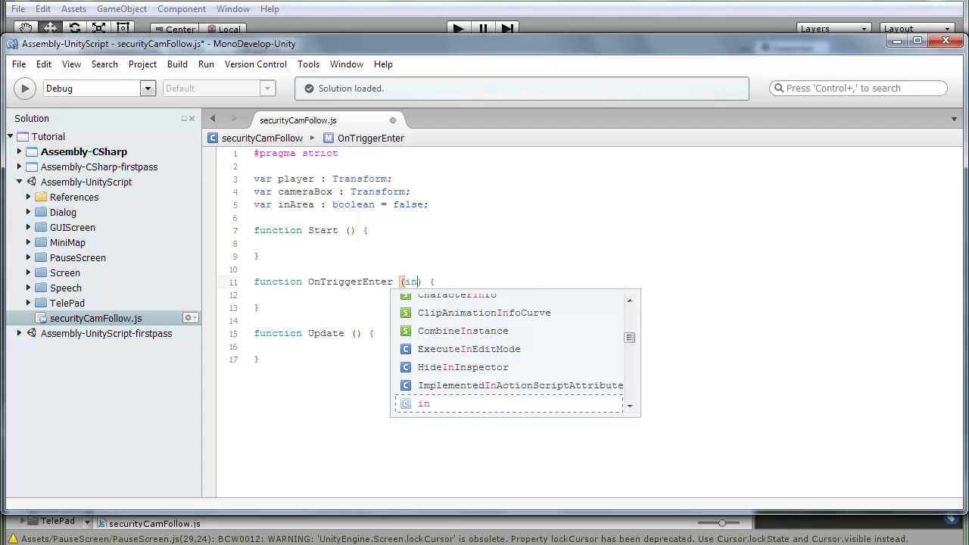
pyautogui.write(' : Co')
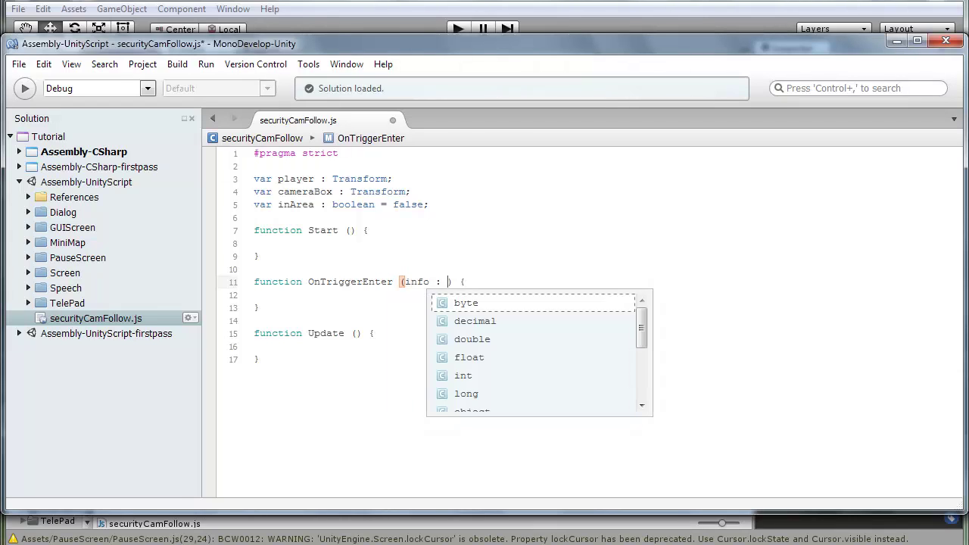
pyautogui.write('llider')
pyautogui.press('Down')
pyautogui.moveTo(283, 256); pyautogui.dragTo(364, 231)
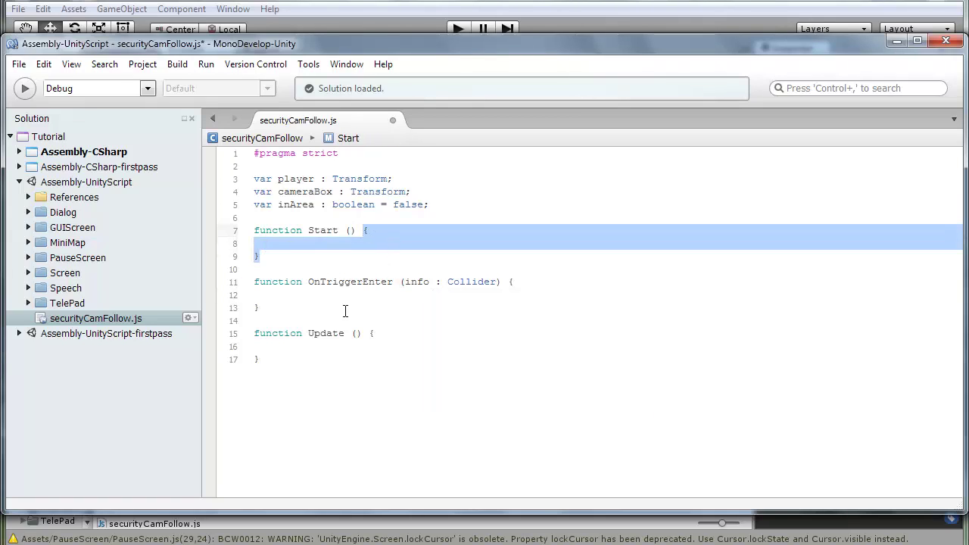
pyautogui.click(367, 298)
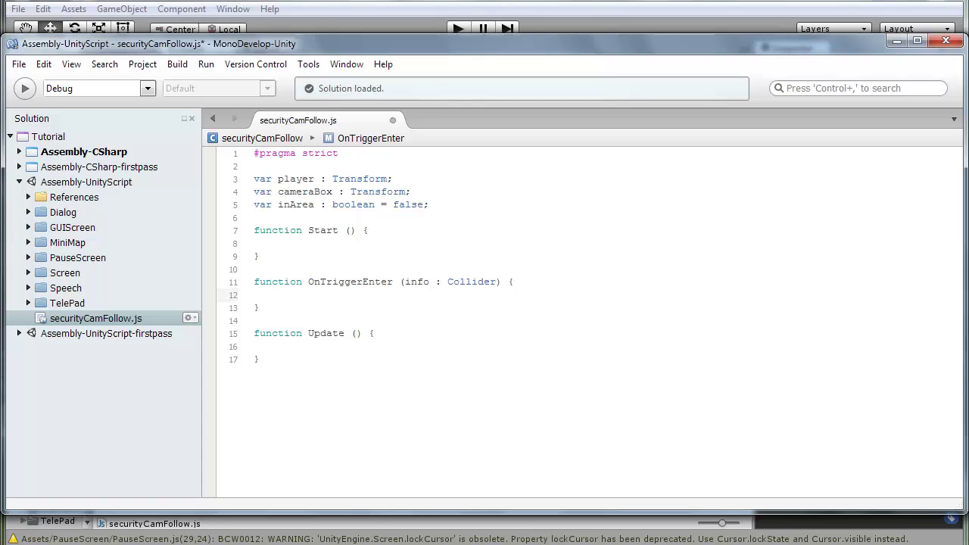
# - Add an if block to the OnTriggerEnter body that checks whether info.tag == "Player"
pyautogui.write('if')
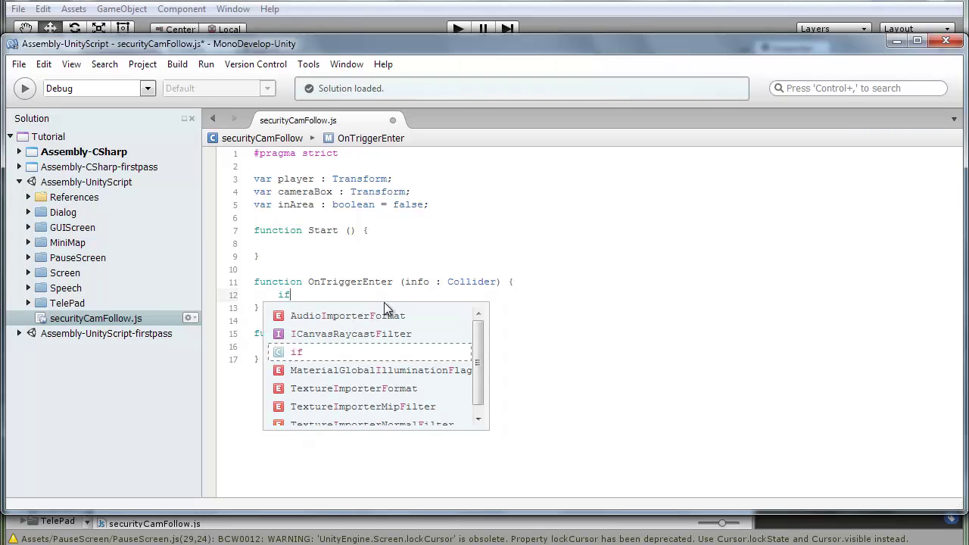
pyautogui.write('(info')
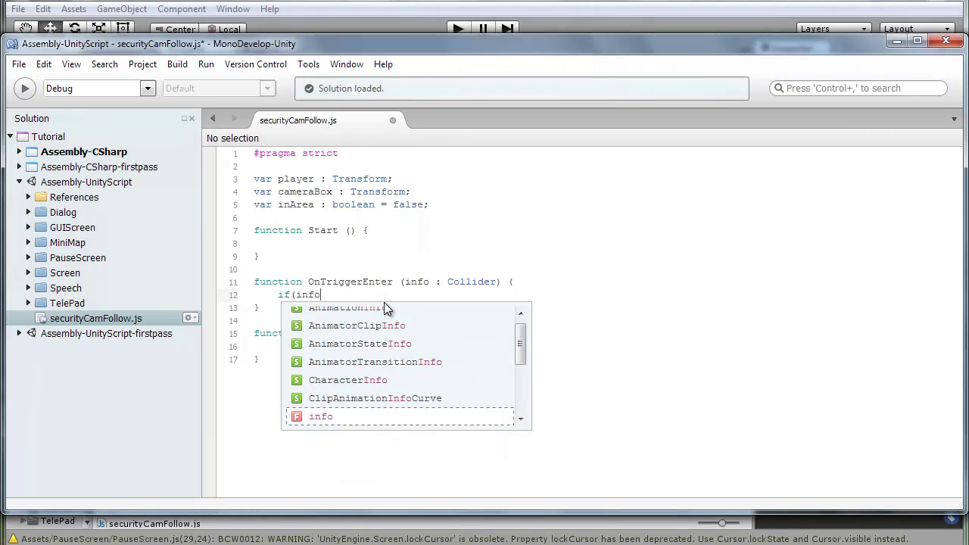
pyautogui.write('.tag ==')
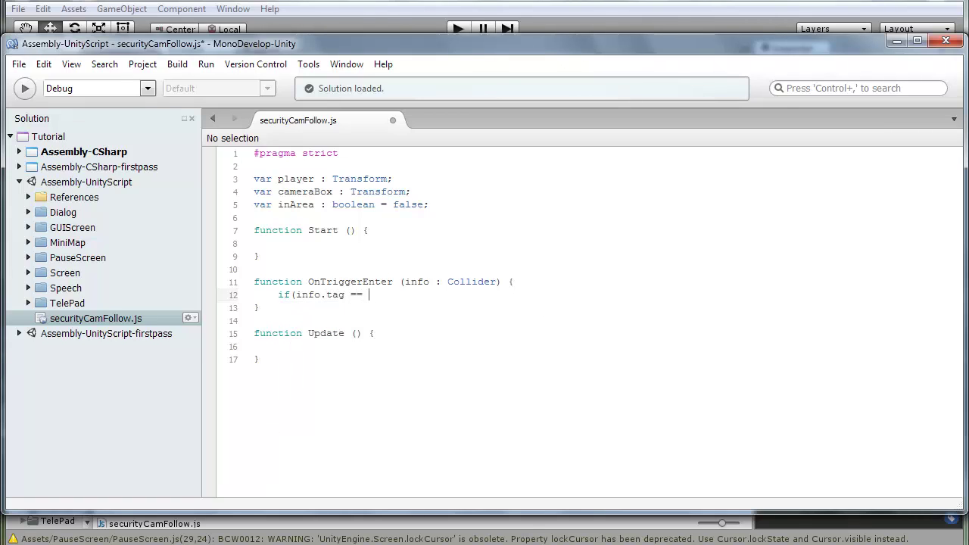
pyautogui.write(' "Player"){')
pyautogui.press('Return')
pyautogui.press('Return')
pyautogui.write('}')
pyautogui.press('Left')
pyautogui.press('Tab')
pyautogui.press('Up')
pyautogui.press('Right')
pyautogui.press('Right')
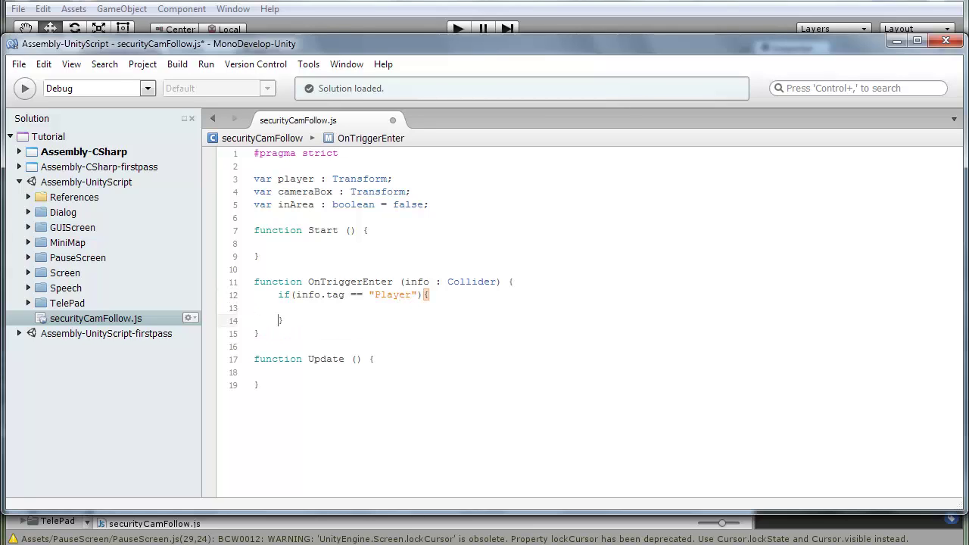
# - Inside the OnTriggerEnter if block, add the statement inArea = true;
pyautogui.press('Up')
pyautogui.press('Down')
pyautogui.press('Up')
pyautogui.write('inArea = true,')
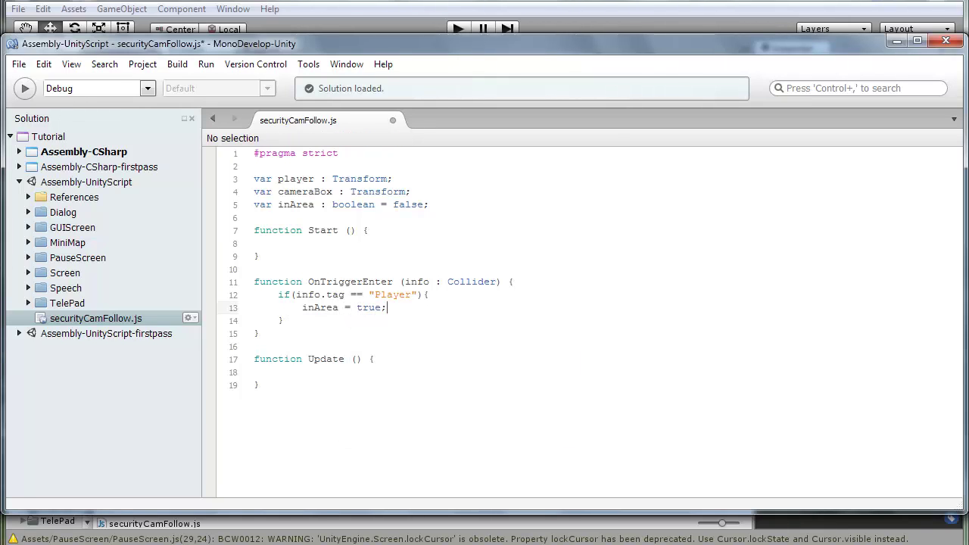
# - Duplicate the whole OnTriggerEnter function between the original and the Update function
pyautogui.moveTo(273, 333); pyautogui.dragTo(250, 285)
pyautogui.hotkey('ctrl', 'c')
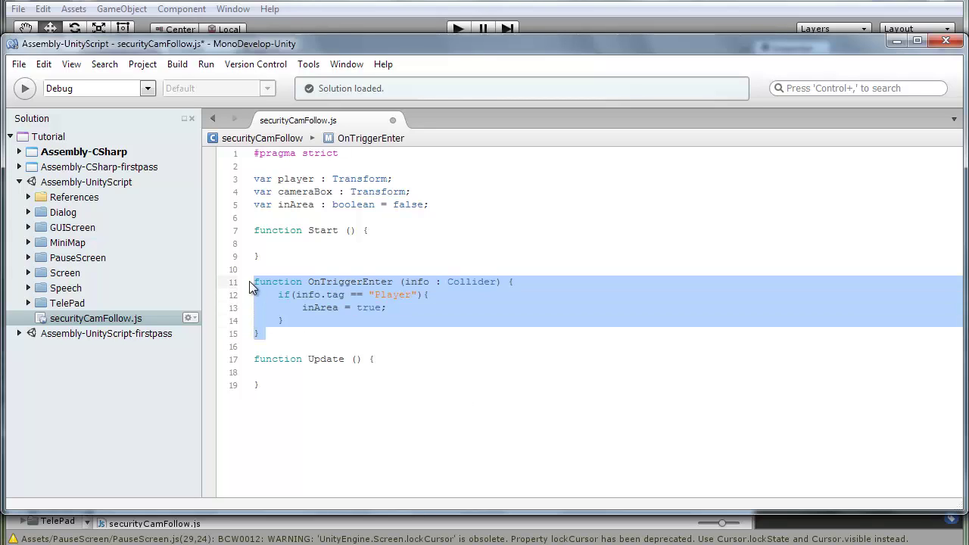
pyautogui.click(277, 345)
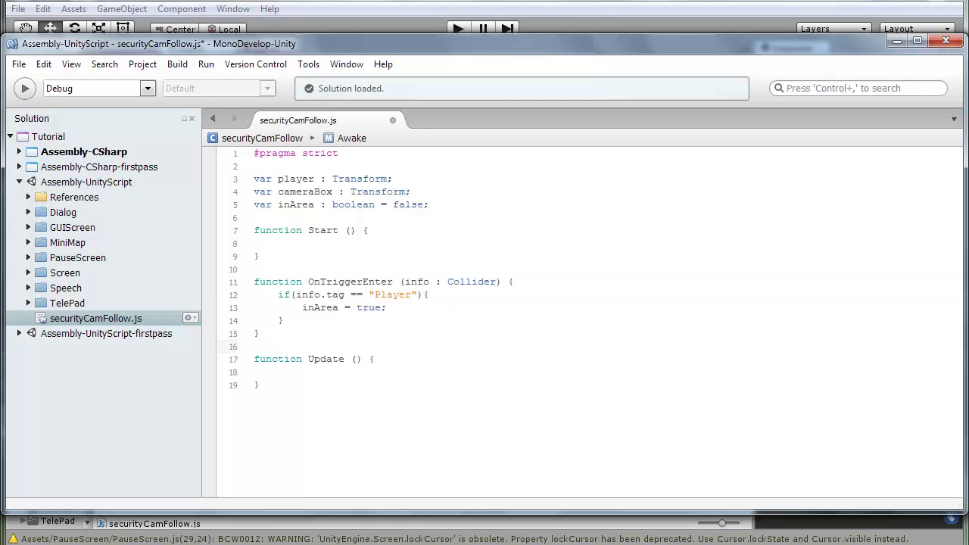
pyautogui.press('Return')
pyautogui.press('Return')
pyautogui.press('Up')
pyautogui.hotkey('ctrl', 'v')
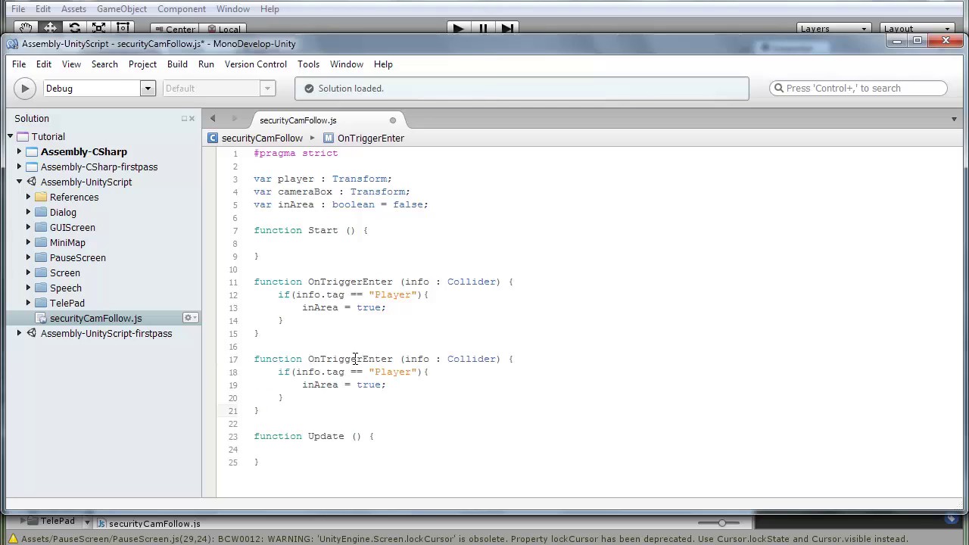
# - Rename the duplicated function to OnTriggerExit and make it set inArea to false
pyautogui.moveTo(394, 359); pyautogui.dragTo(368, 365)
pyautogui.write('Exit')
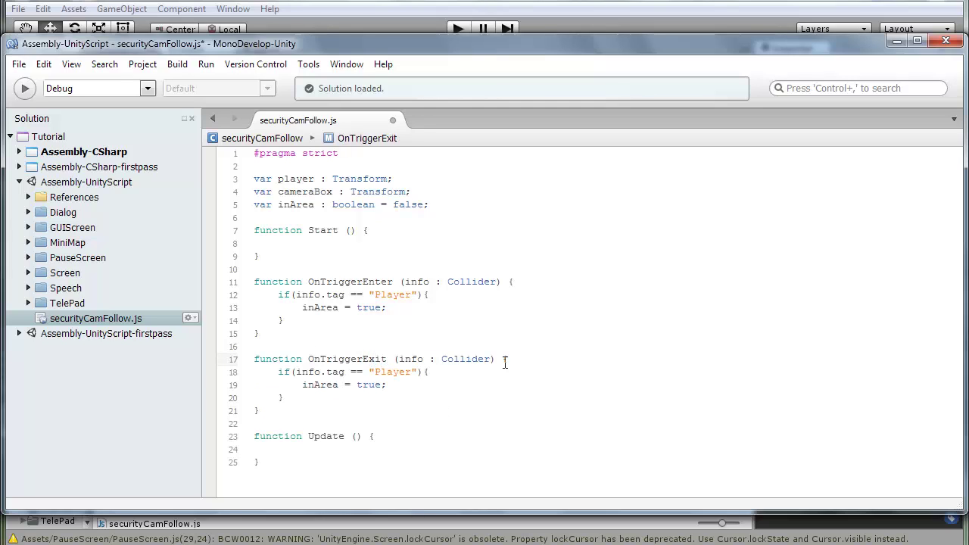
pyautogui.doubleClick(371, 386)
pyautogui.write('fals')
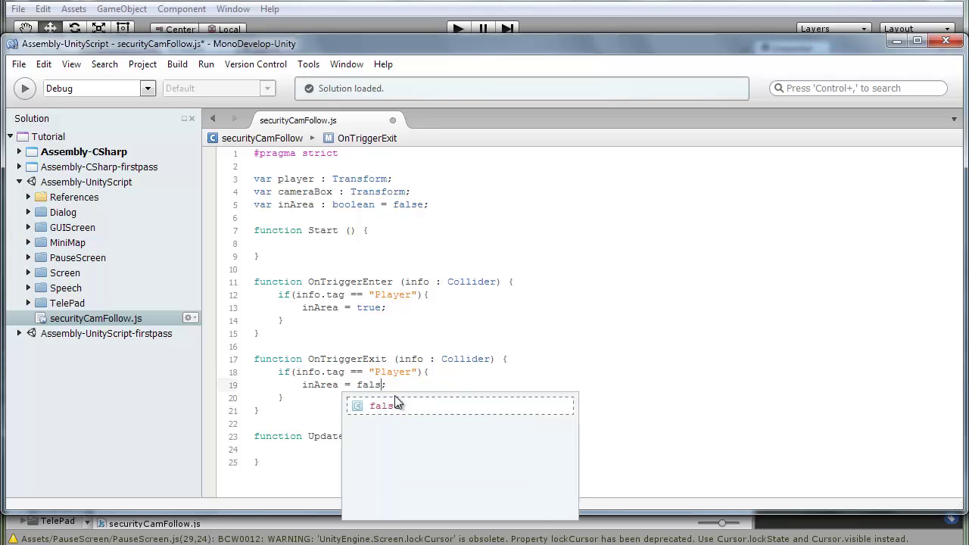
pyautogui.click(422, 402)
# - Copy the if block from OnTriggerExit into the Update function and delete the inArea assignment inside the copy
pyautogui.click(353, 457)
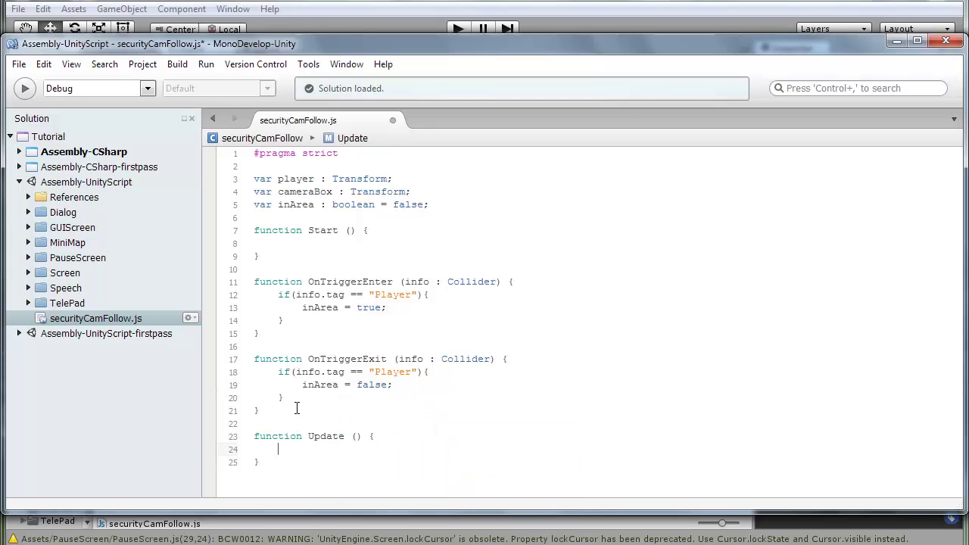
pyautogui.moveTo(289, 398); pyautogui.dragTo(281, 375)
pyautogui.hotkey('ctrl', 'c')
pyautogui.click(295, 449)
pyautogui.hotkey('ctrl', 'v')
pyautogui.click(411, 463)
pyautogui.moveTo(411, 465); pyautogui.dragTo(224, 467)
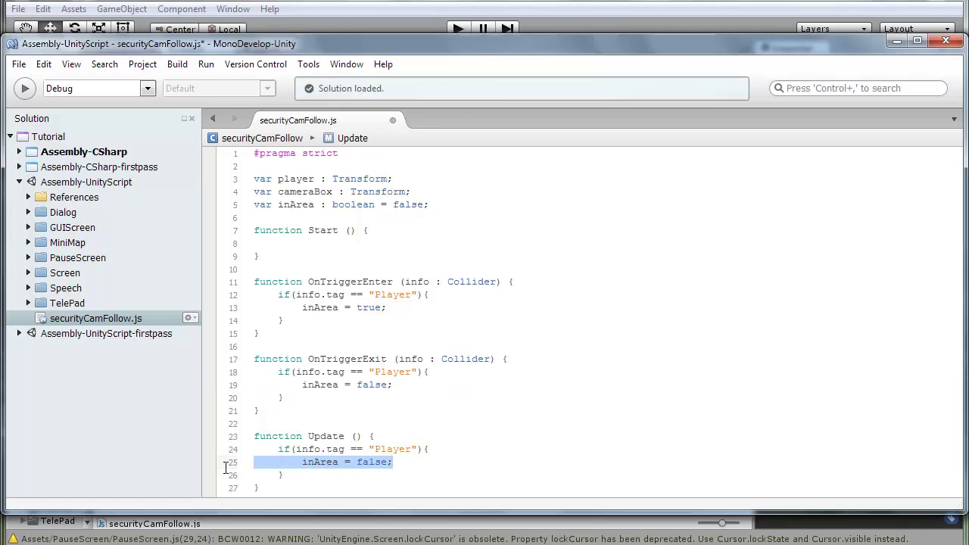
pyautogui.press('BackSpace')
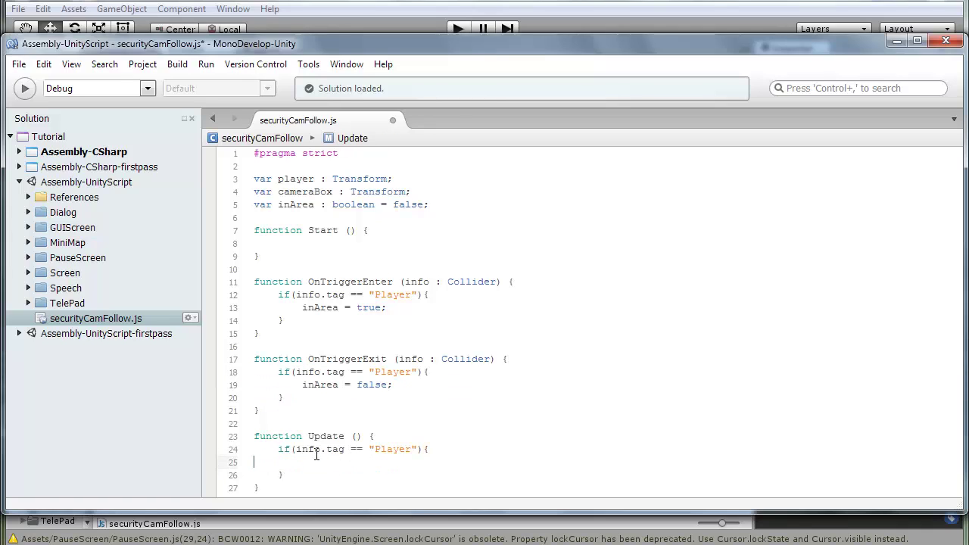
# - Replace the condition of the if block in Update with inArea
pyautogui.moveTo(296, 449); pyautogui.dragTo(413, 447)
pyautogui.press('BackSpace')
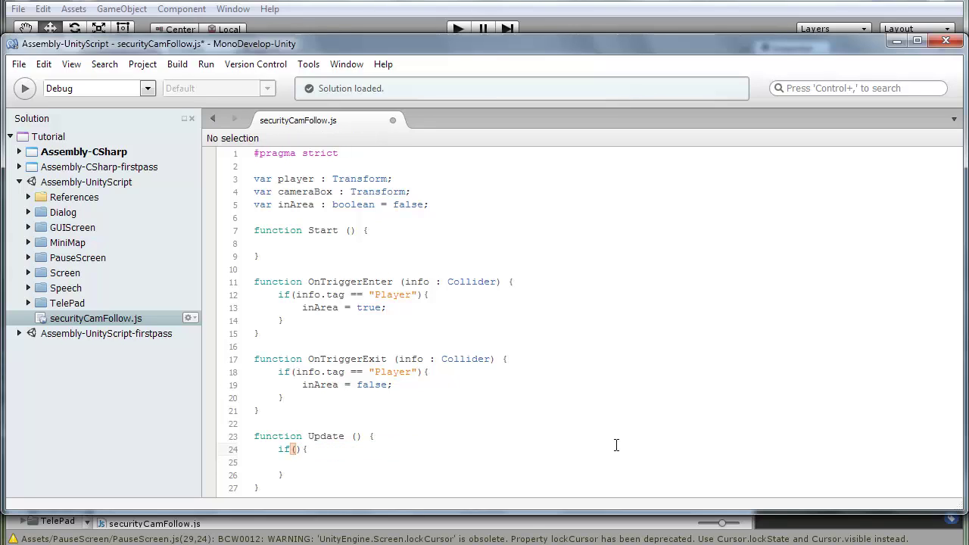
pyautogui.write('inArea')
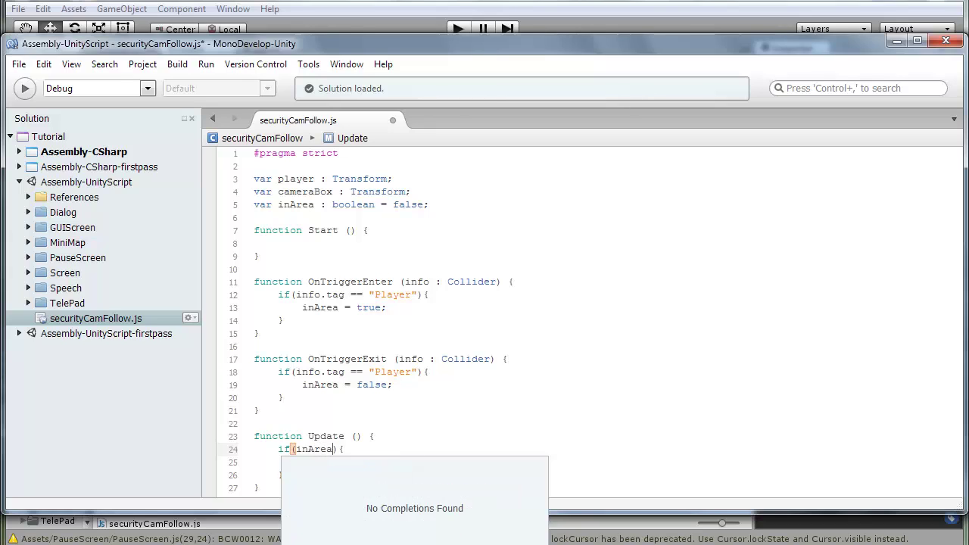
# - Add the statement cameraBox.LookAt(Player); inside the Update if block and save the script
pyautogui.press('Down')
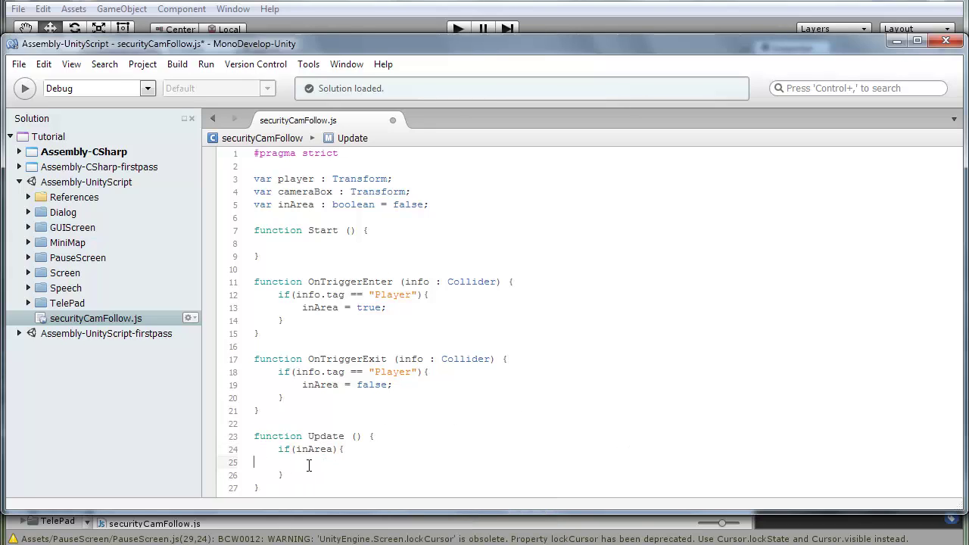
pyautogui.write('camer')
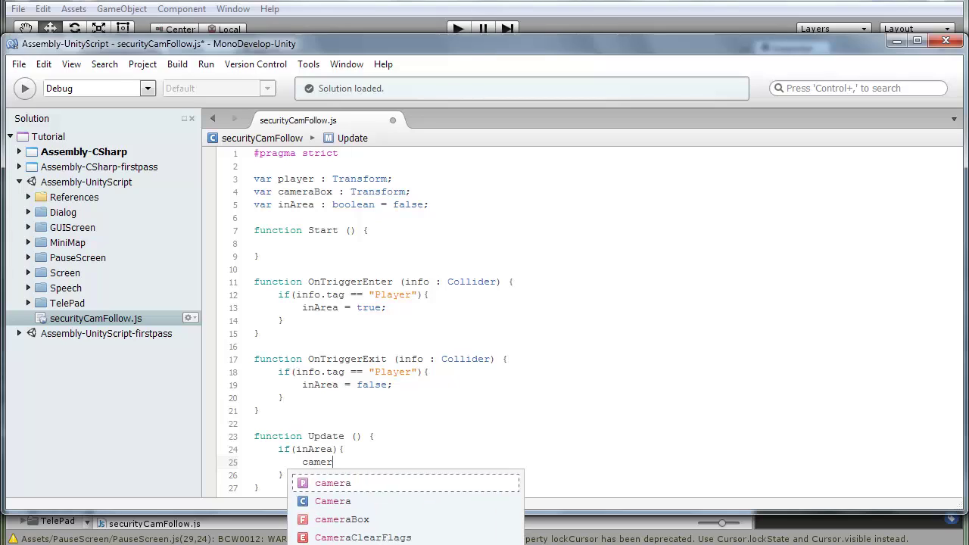
pyautogui.press('Down')
pyautogui.press('Down')
pyautogui.press('Return')
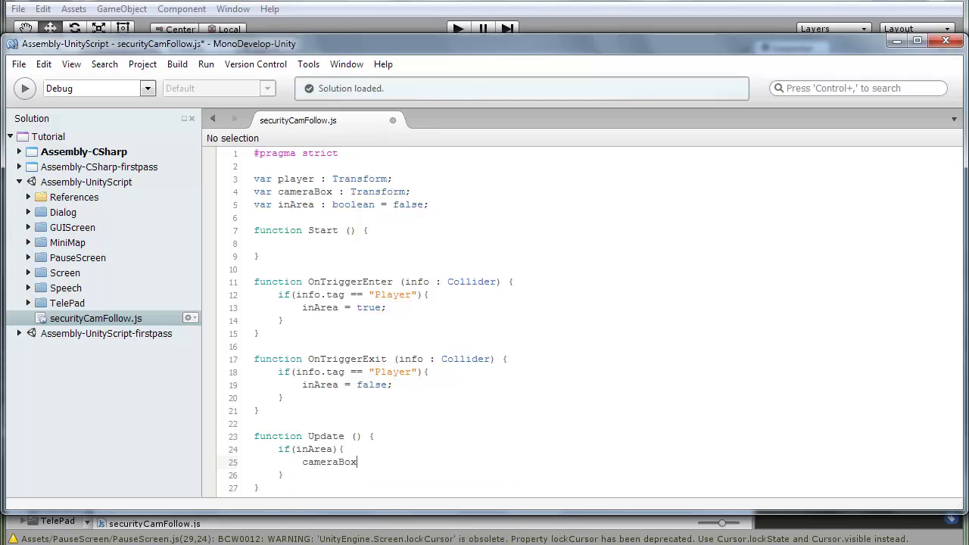
pyautogui.write('.')
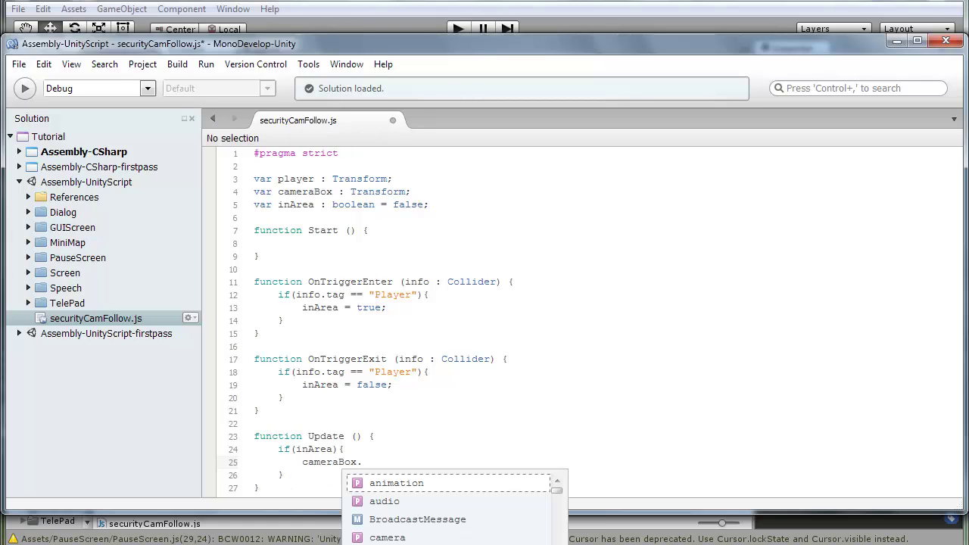
pyautogui.write('Loo')
pyautogui.press('Return')
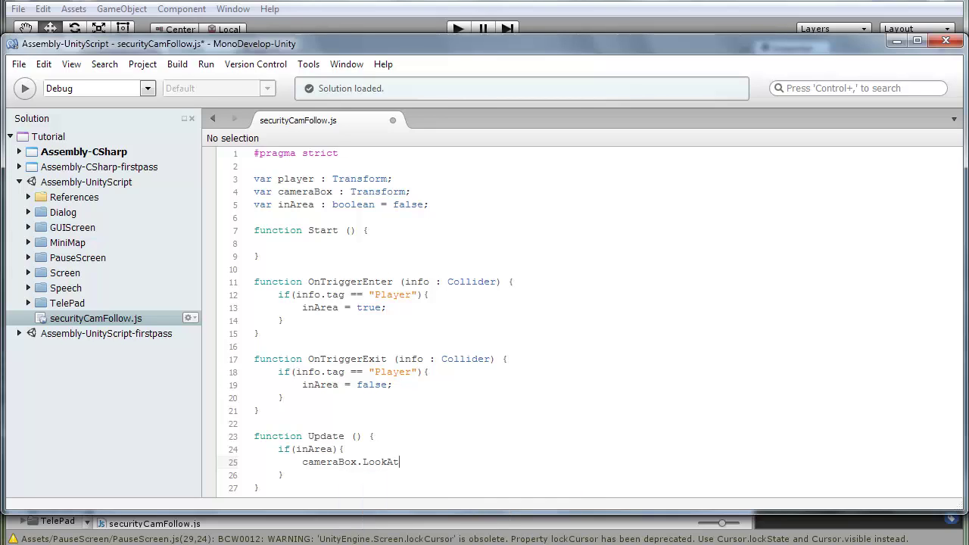
pyautogui.write('(Play')
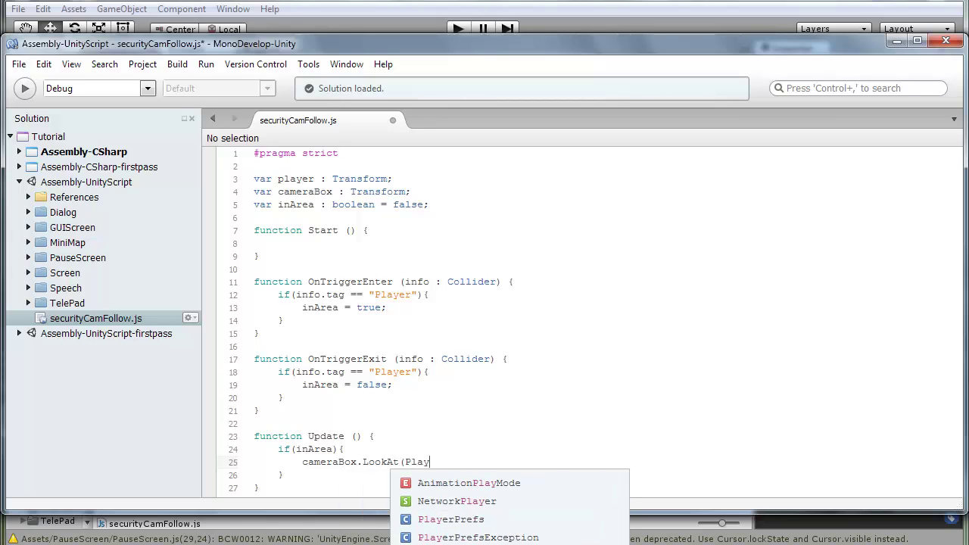
pyautogui.write('er);')
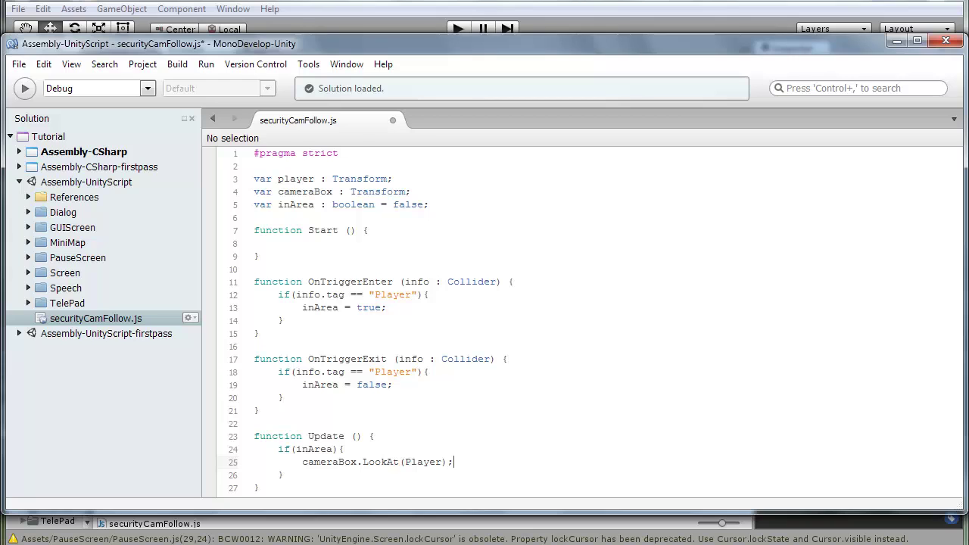
pyautogui.hotkey('ctrl', 's')
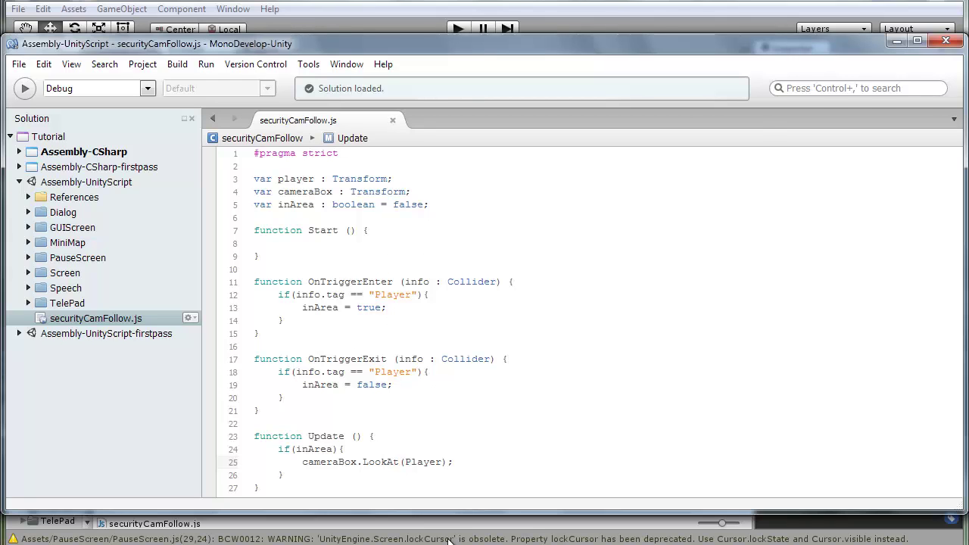
# - Check the Unity console for script errors, and correct the LookAt argument to lowercase player in MonoDevelop, saving the script
pyautogui.click(450, 540)
pyautogui.click(23, 345)
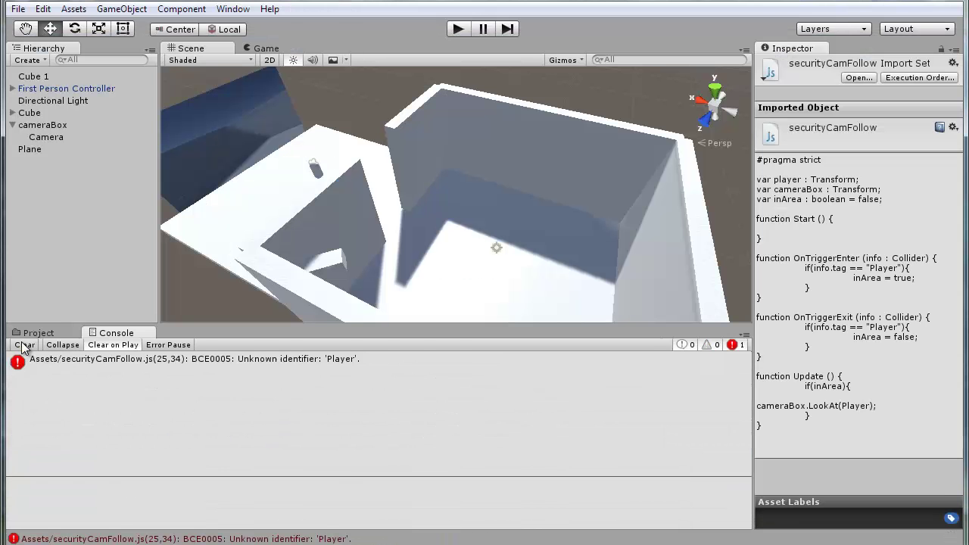
pyautogui.hotkey('alt', 'Tab')
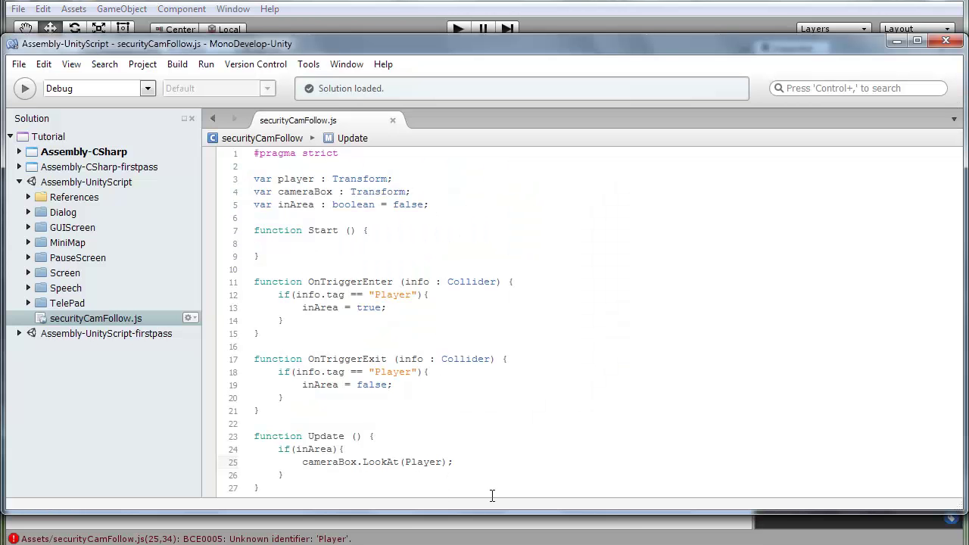
pyautogui.press('BackSpace')
pyautogui.write('p')
pyautogui.hotkey('ctrl', 's')
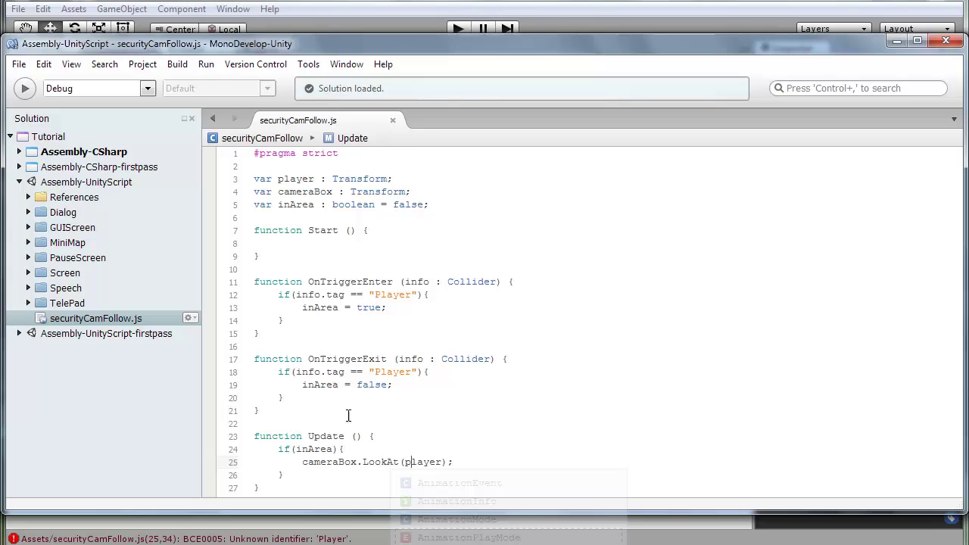
# - Switch to Unity, clear the old error from the console and show the project assets again
pyautogui.click(342, 538)
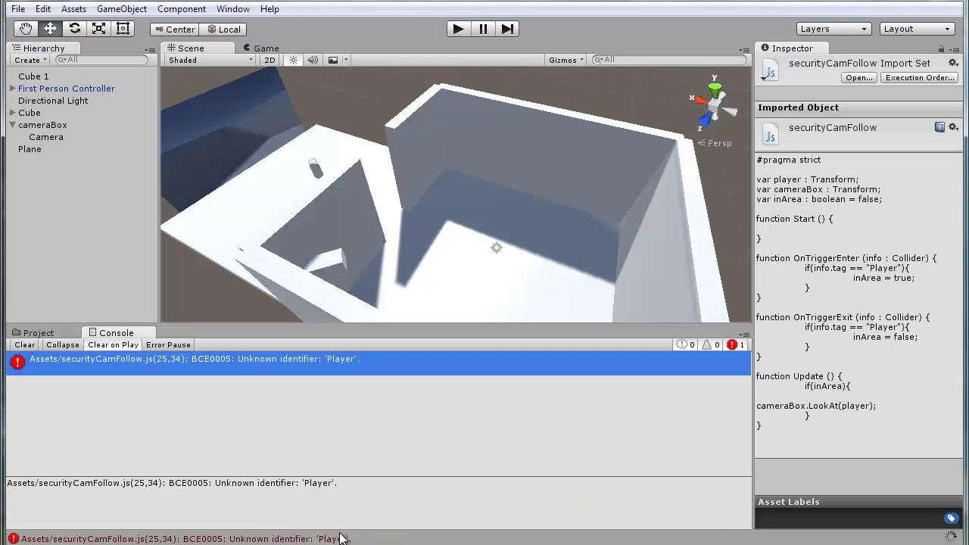
pyautogui.click(23, 345)
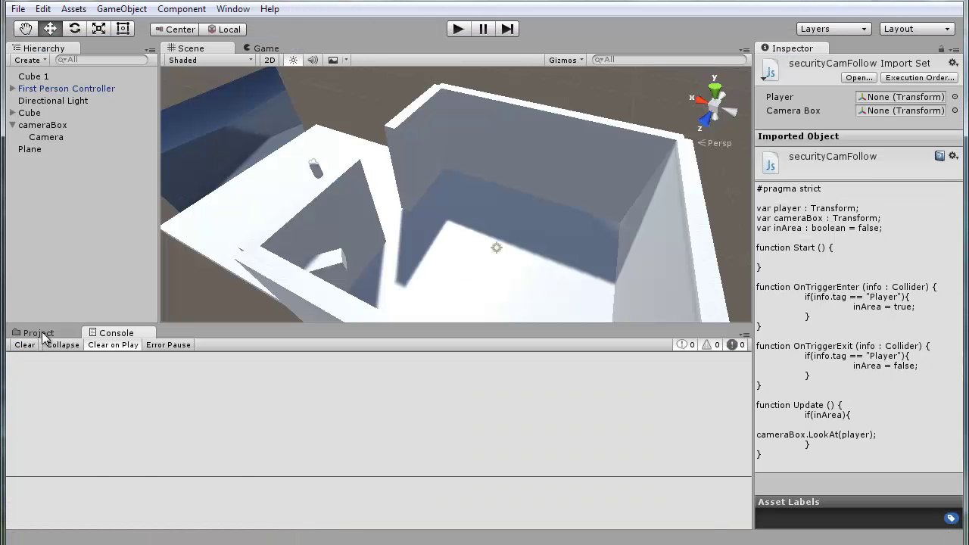
pyautogui.click(38, 333)
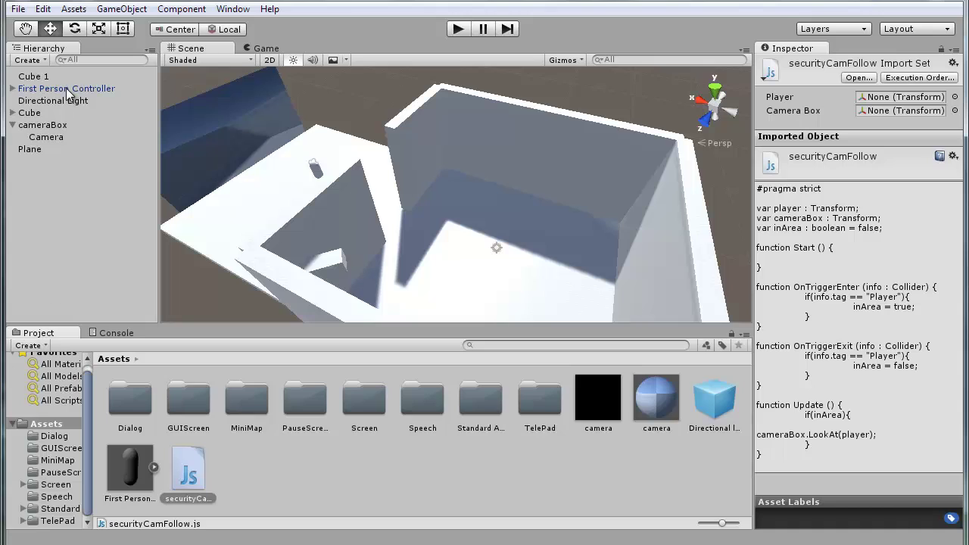
# - Remove the Audio Listener component from the Camera under cameraBox
pyautogui.click(45, 137)
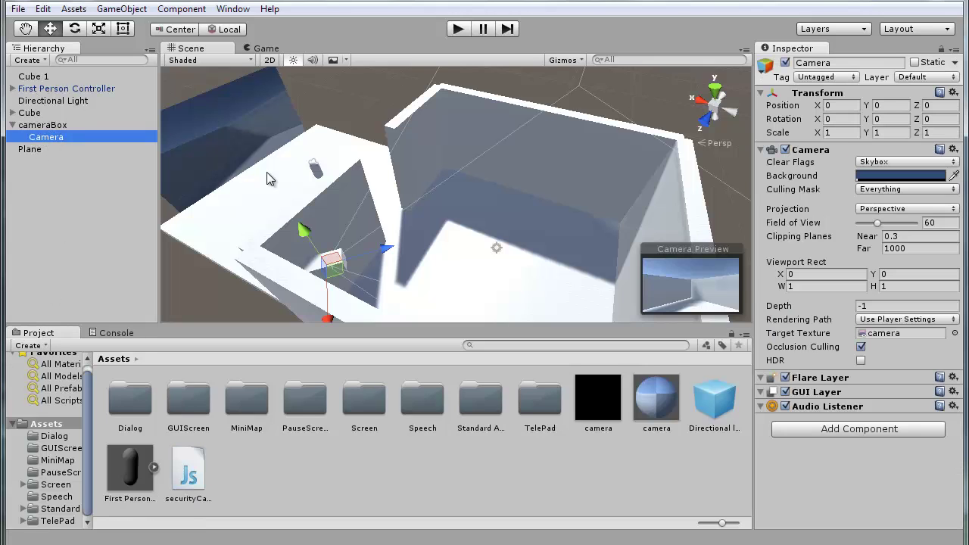
pyautogui.rightClick(842, 406)
pyautogui.click(865, 441)
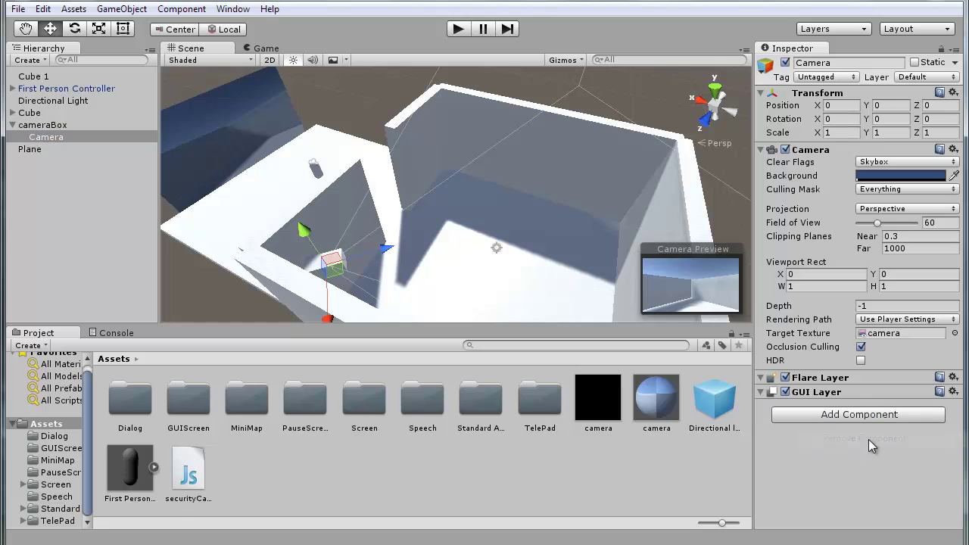
# - In the Cube's Security Cam Follow script, assign First Person Controller as Player and cameraBox as Camera Box
pyautogui.click(45, 115)
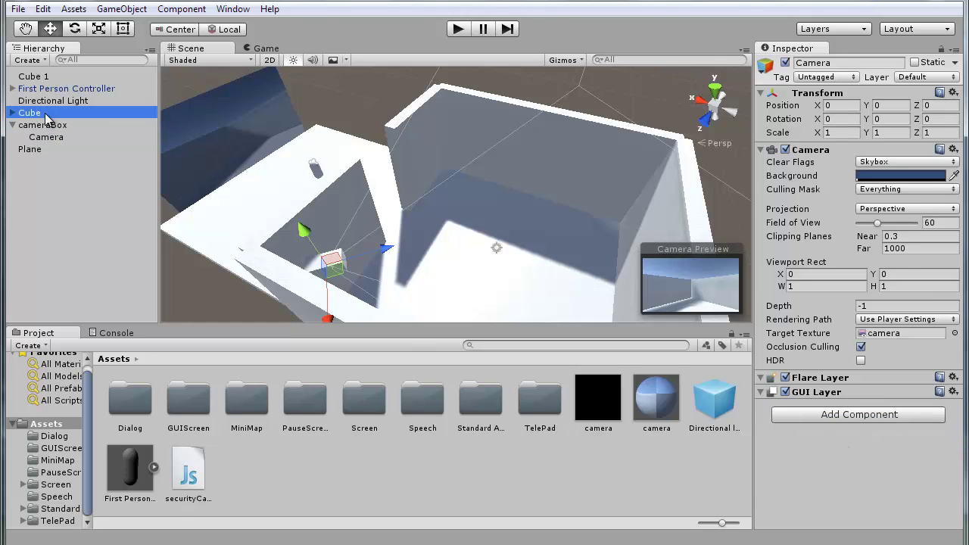
pyautogui.scroll(-5, 934, 318)
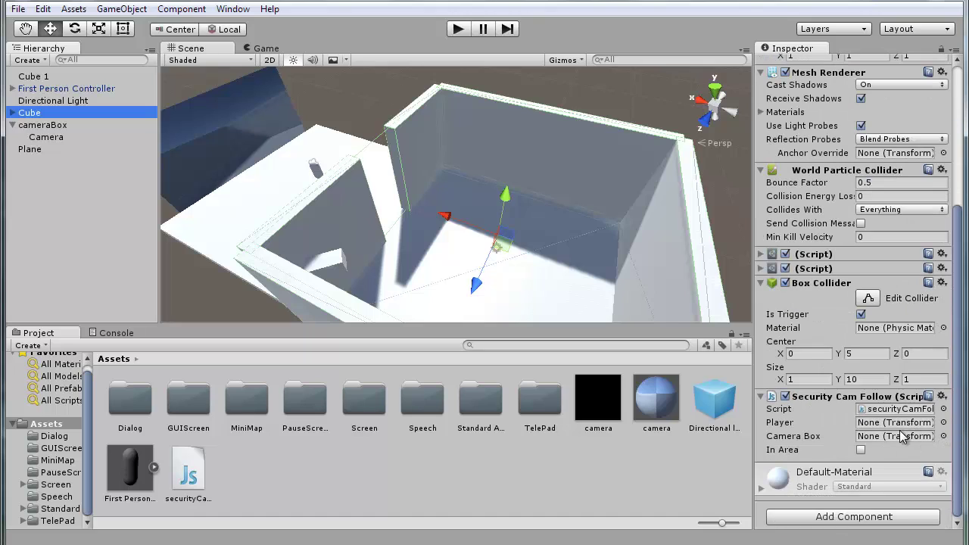
pyautogui.moveTo(35, 90); pyautogui.dragTo(897, 422)
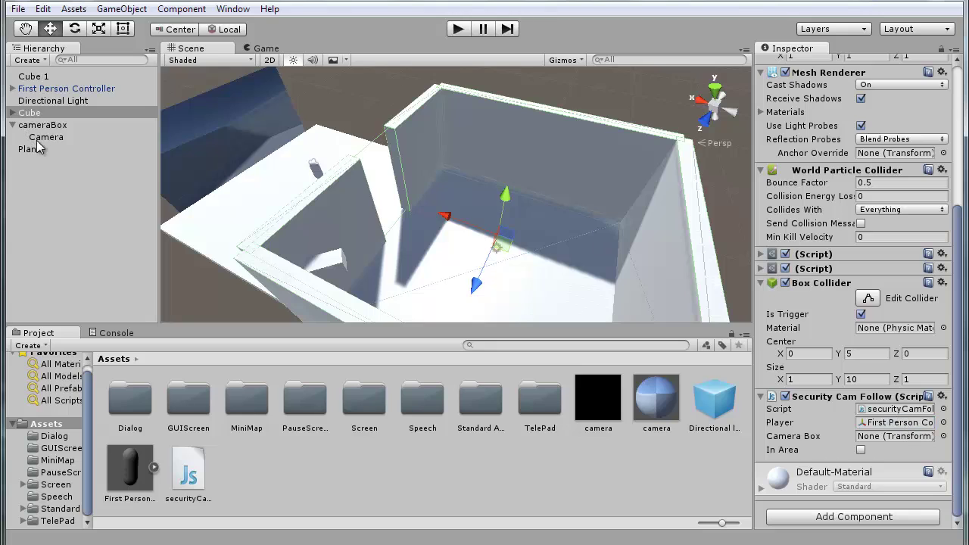
pyautogui.moveTo(368, 197); pyautogui.dragTo(893, 443)
# - Play the scene, walk the player into the room to test the security camera, and stop the game
pyautogui.click(457, 29)
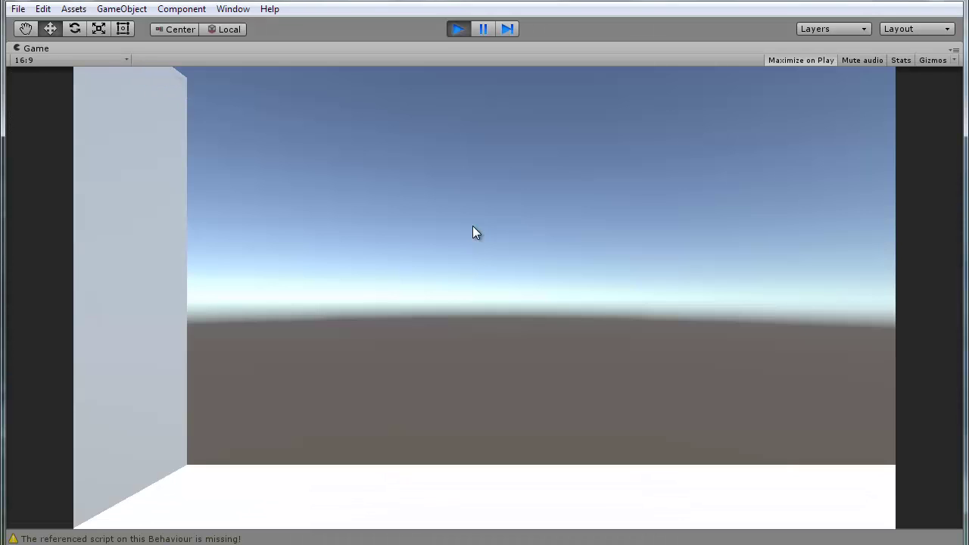
pyautogui.press('s')
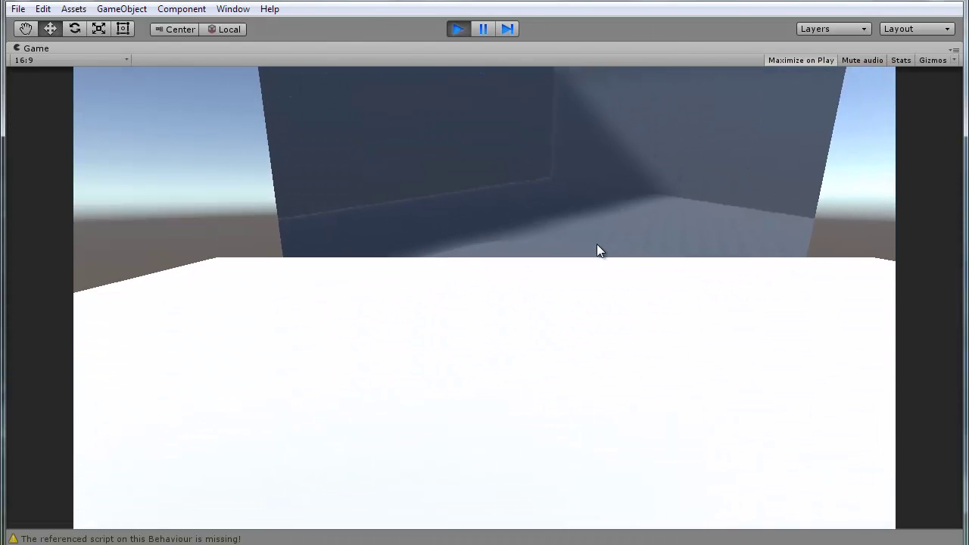
pyautogui.press('s')
pyautogui.press('a')
pyautogui.press('d')
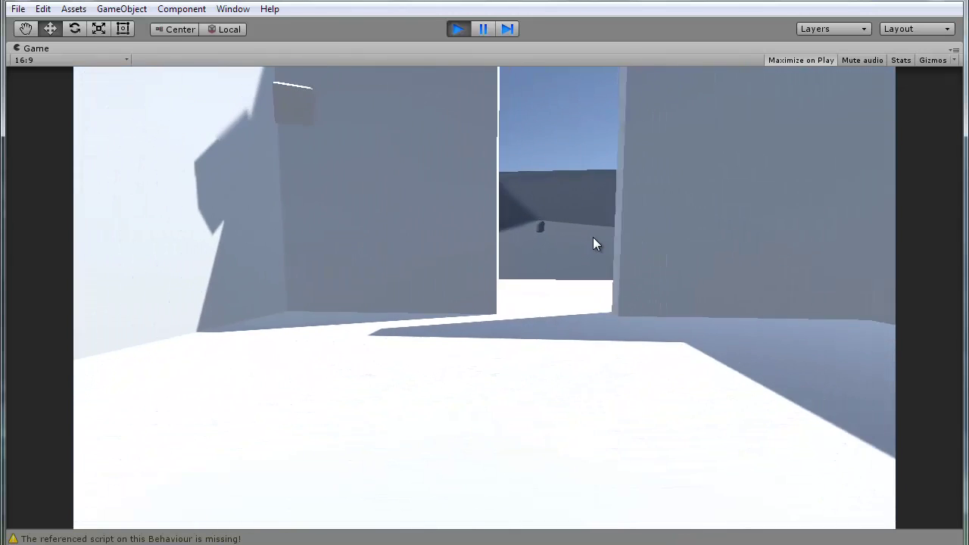
pyautogui.press('w')
pyautogui.press('a')
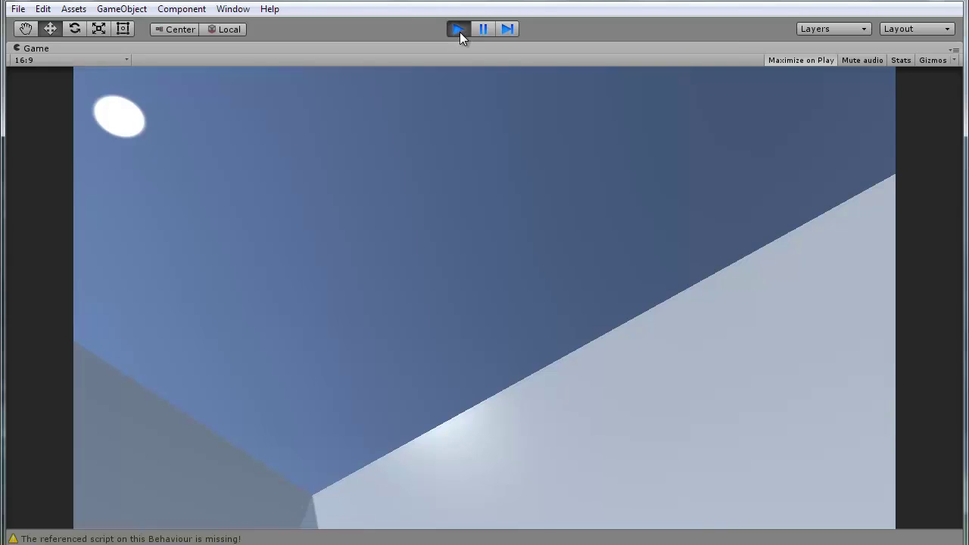
pyautogui.click(458, 29)
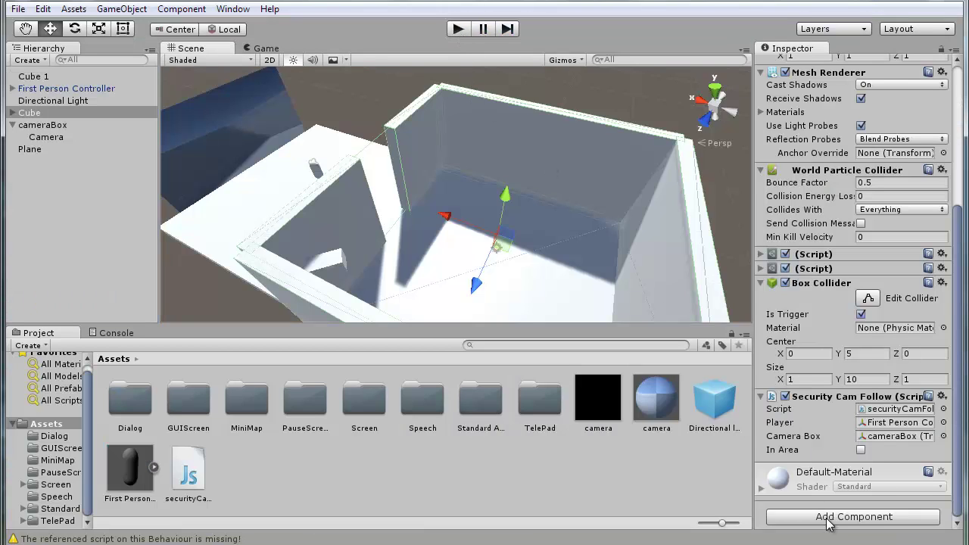